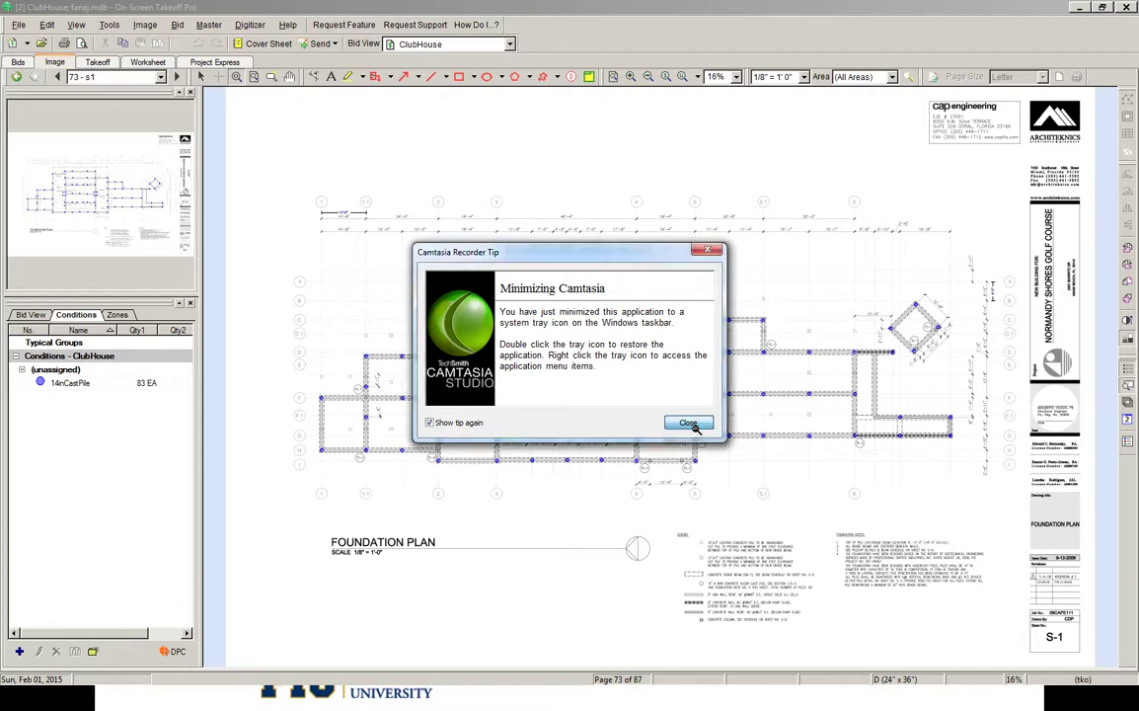
- Examine the auger cast pile note in the foundation plan's legend and the pile details in Section 1 on sheet s4
{"action": "left_click", "coordinate": [689, 424]}
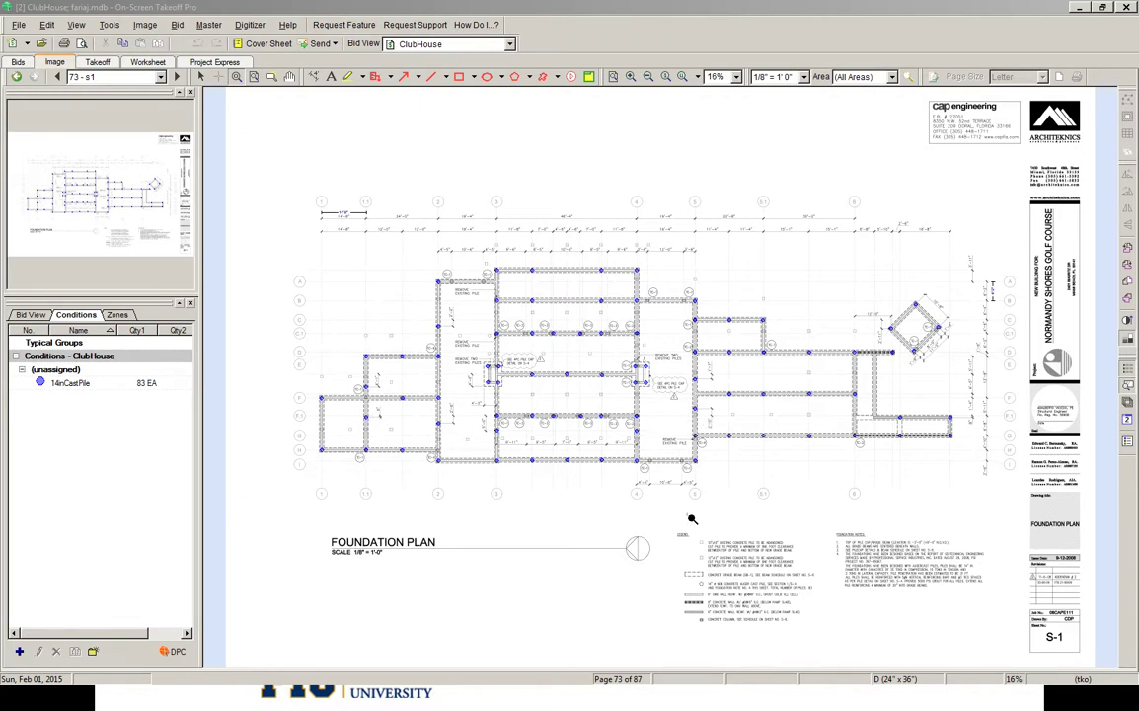
{"action": "left_click_drag", "start_coordinate": [669, 529], "coordinate": [834, 647]}
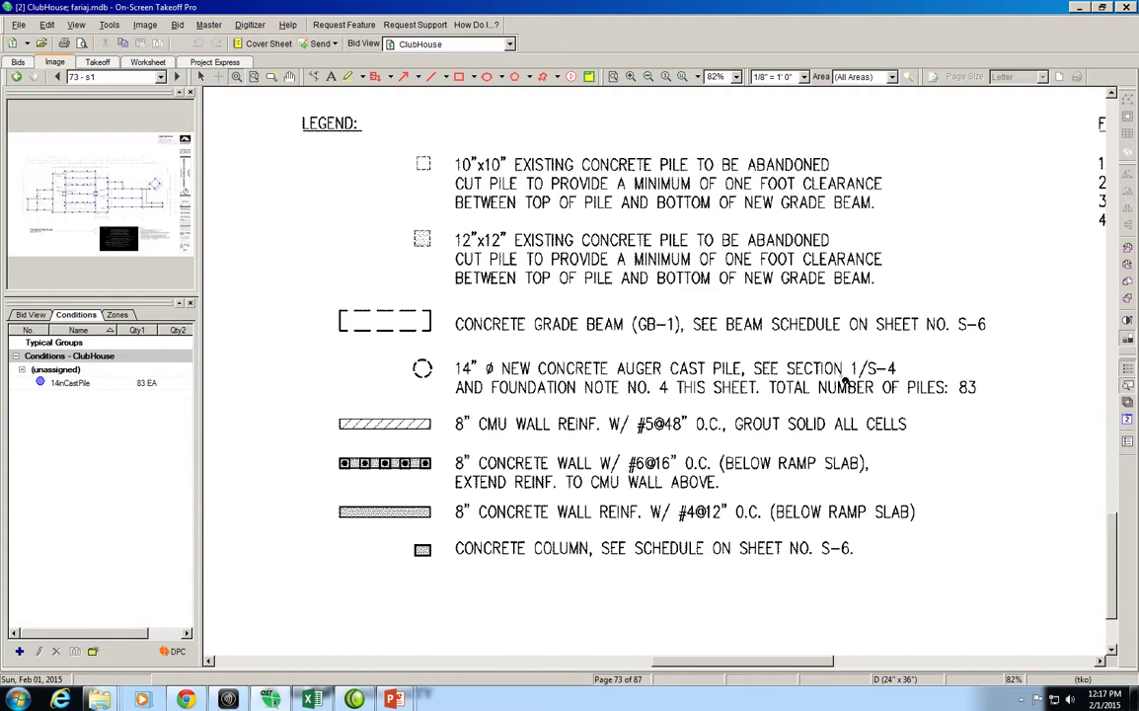
{"action": "left_click", "coordinate": [149, 76]}
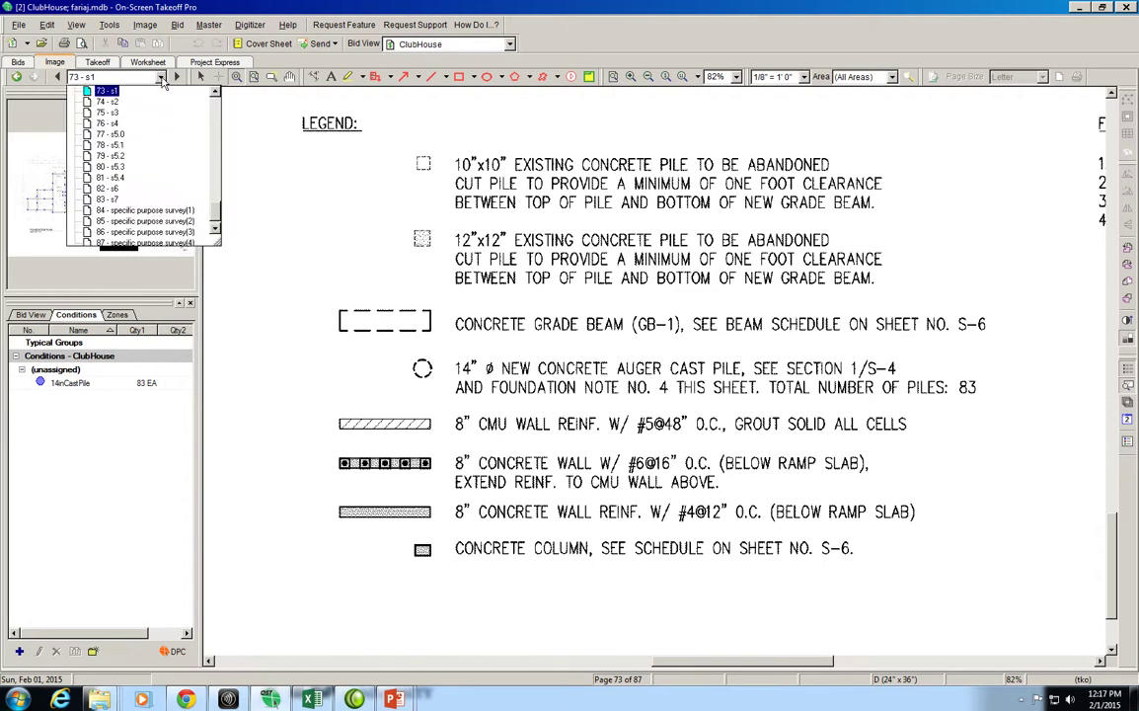
{"action": "left_click", "coordinate": [141, 125]}
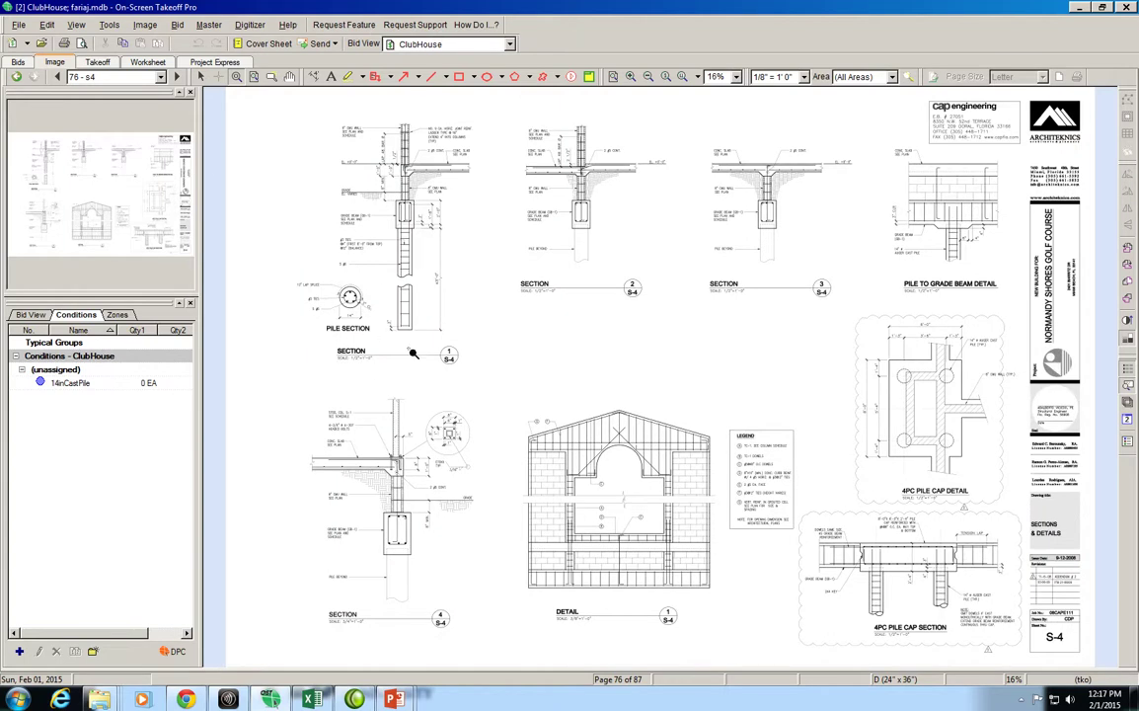
{"action": "left_click_drag", "start_coordinate": [283, 115], "coordinate": [496, 380]}
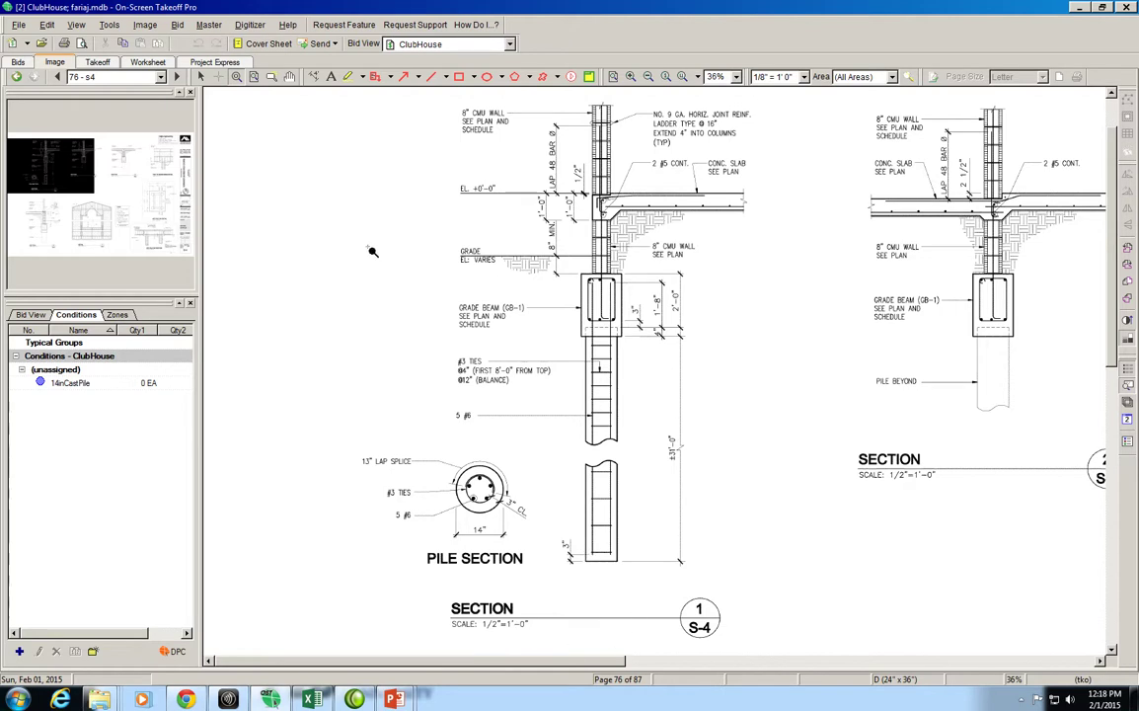
{"action": "mouse_move", "coordinate": [351, 268]}
{"action": "left_mouse_down"}
{"action": "mouse_move", "coordinate": [543, 474]}
{"action": "mouse_move", "coordinate": [717, 583]}
{"action": "left_mouse_up"}
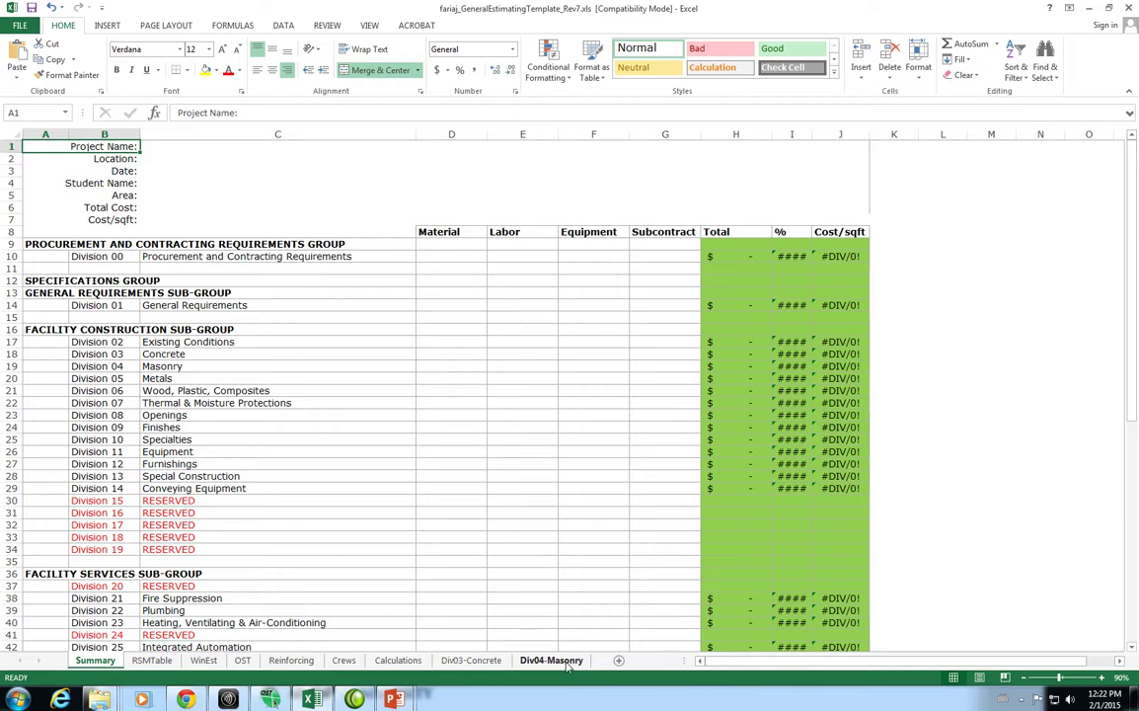
- In the Excel estimating template, open the Calculations worksheet at cell A7 below the Excavation table
{"action": "left_click", "coordinate": [398, 661]}
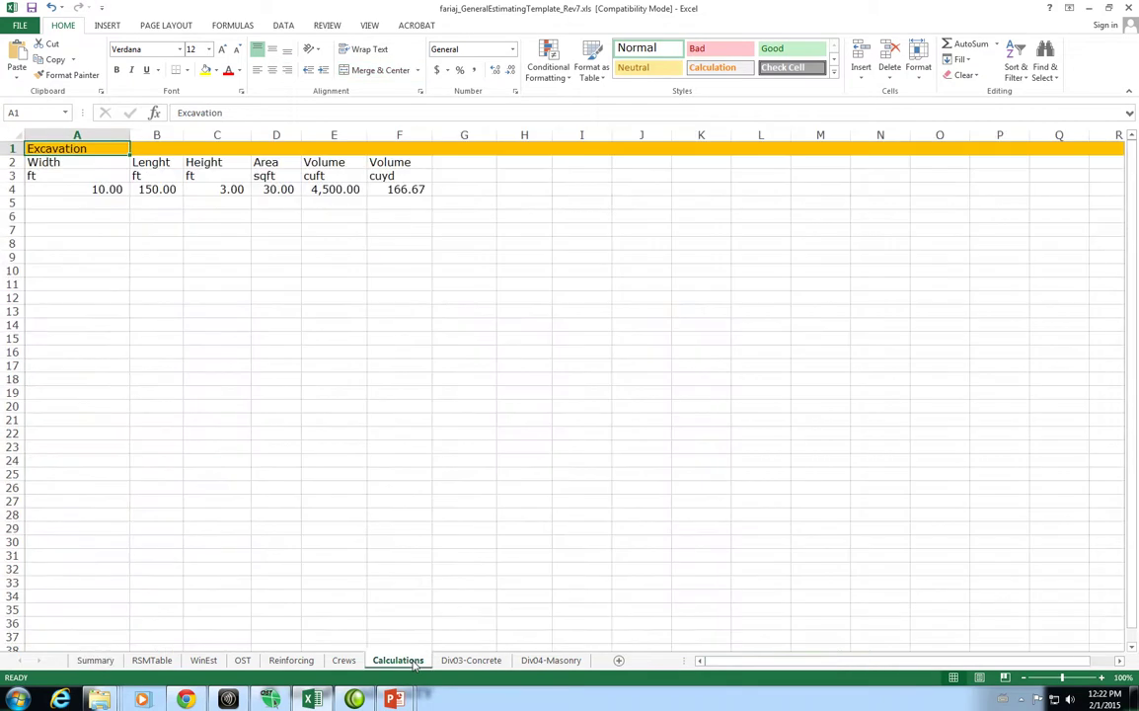
{"action": "left_click", "coordinate": [62, 231]}
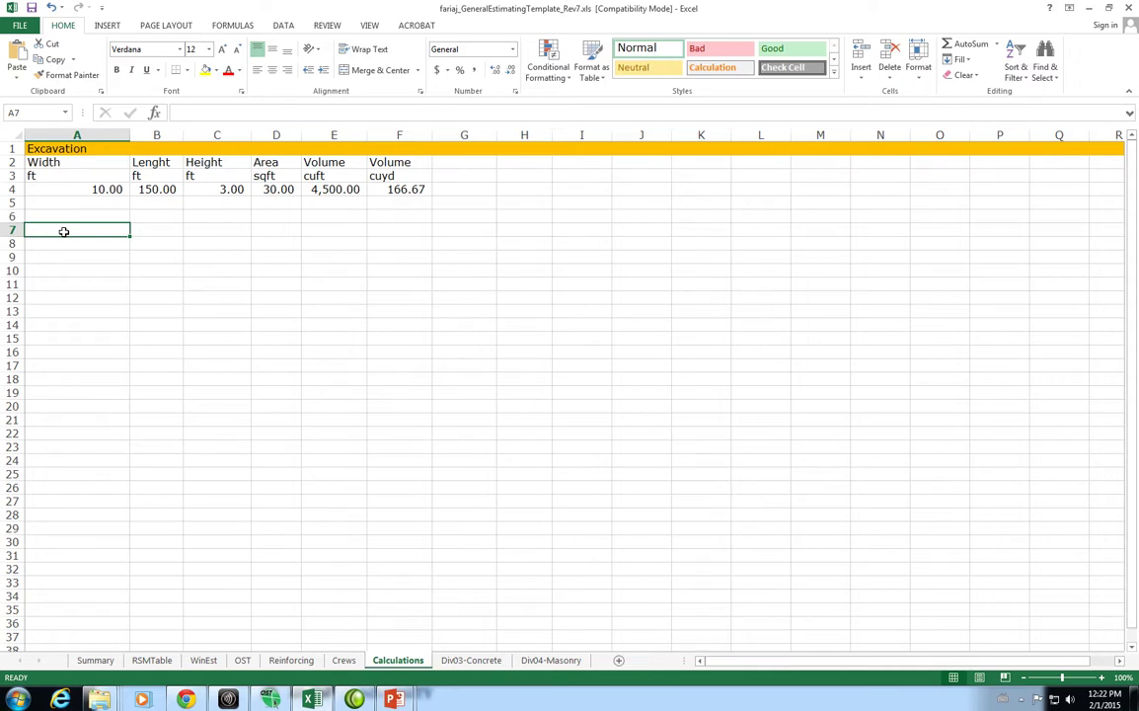
{"action": "type", "text": "pi"}
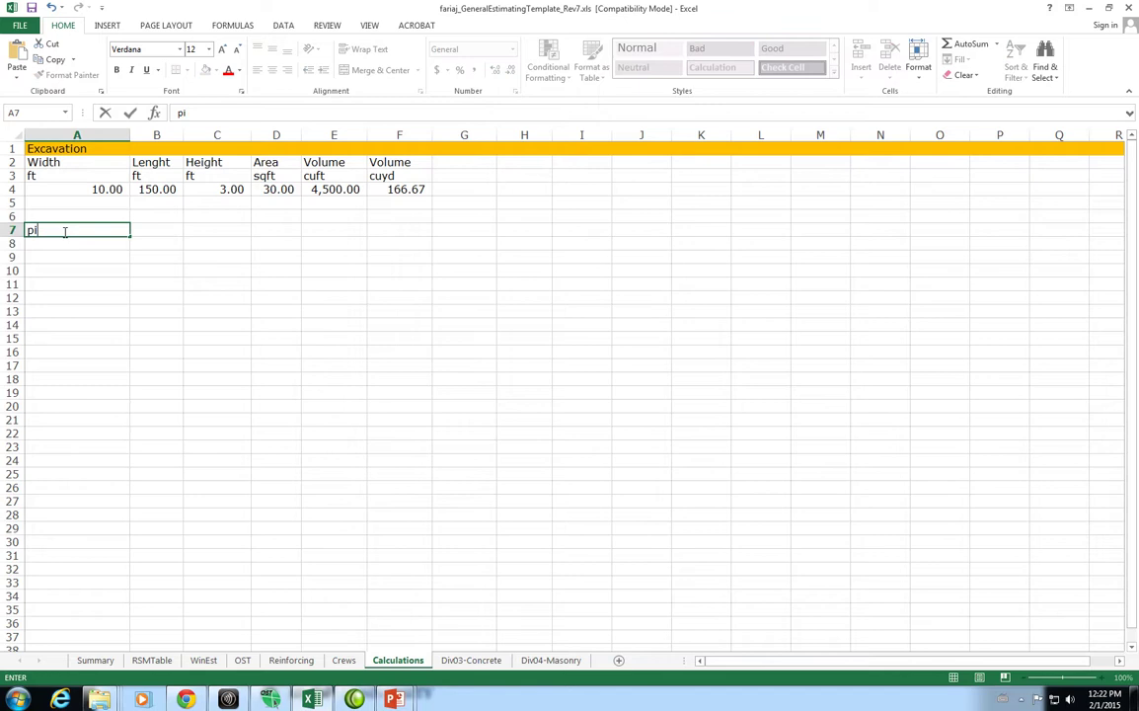
{"action": "type", "text": "le cast"}
{"action": "key", "text": "ctrl+Return"}
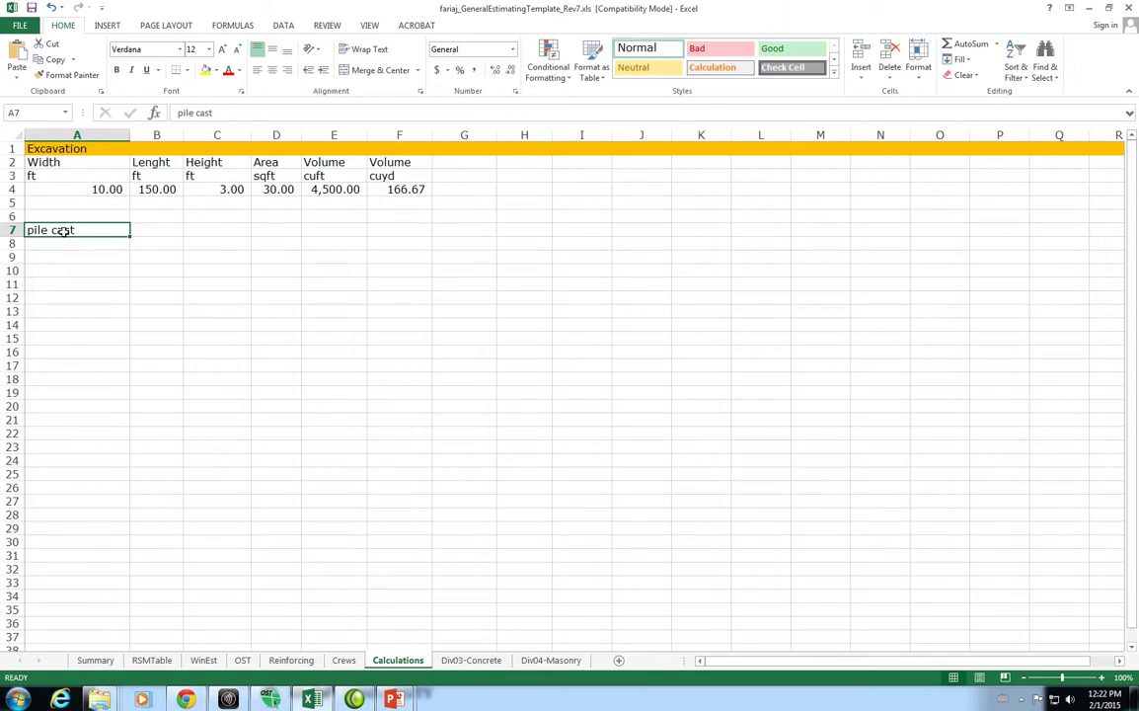
- Enter the heading PILE CAST CONCRETE VOLUME in cell A7
{"action": "type", "text": "P"}
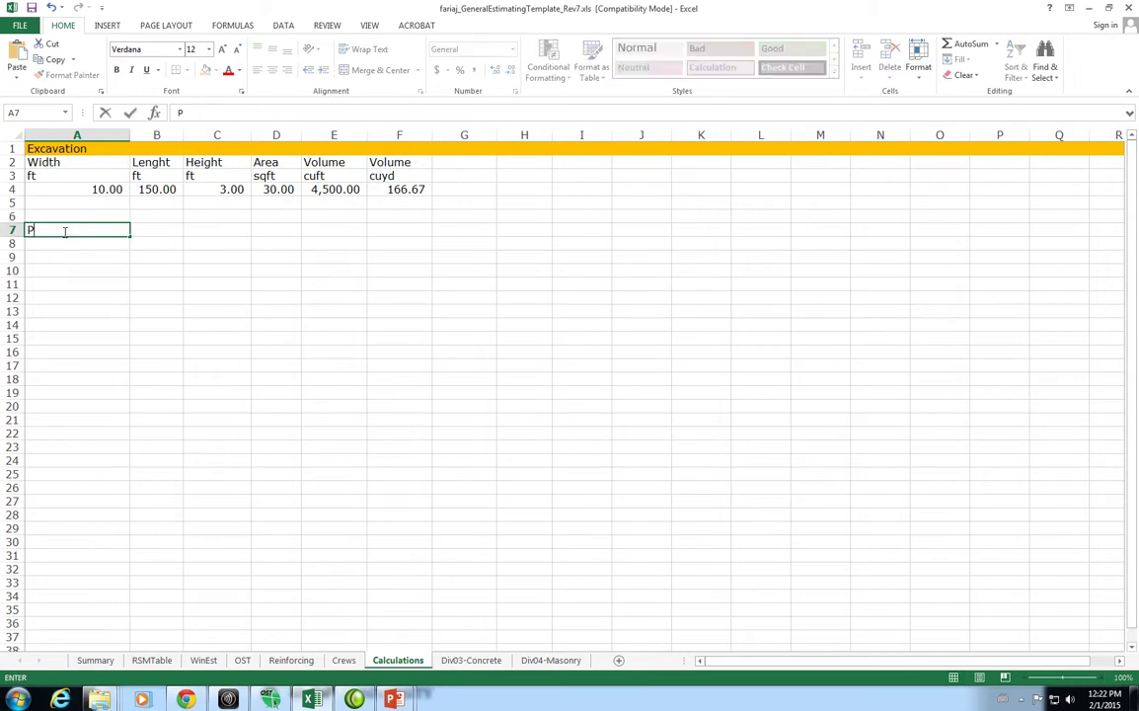
{"action": "type", "text": "ILE CAST C"}
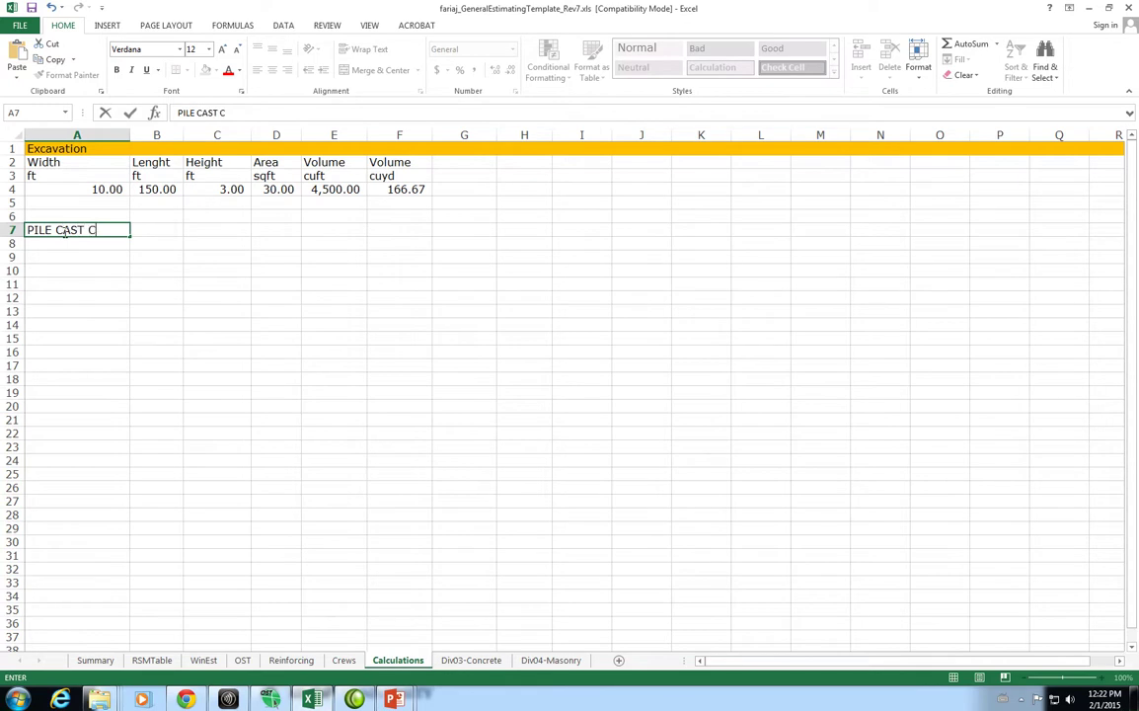
{"action": "type", "text": "ONCRETE VOLUME"}
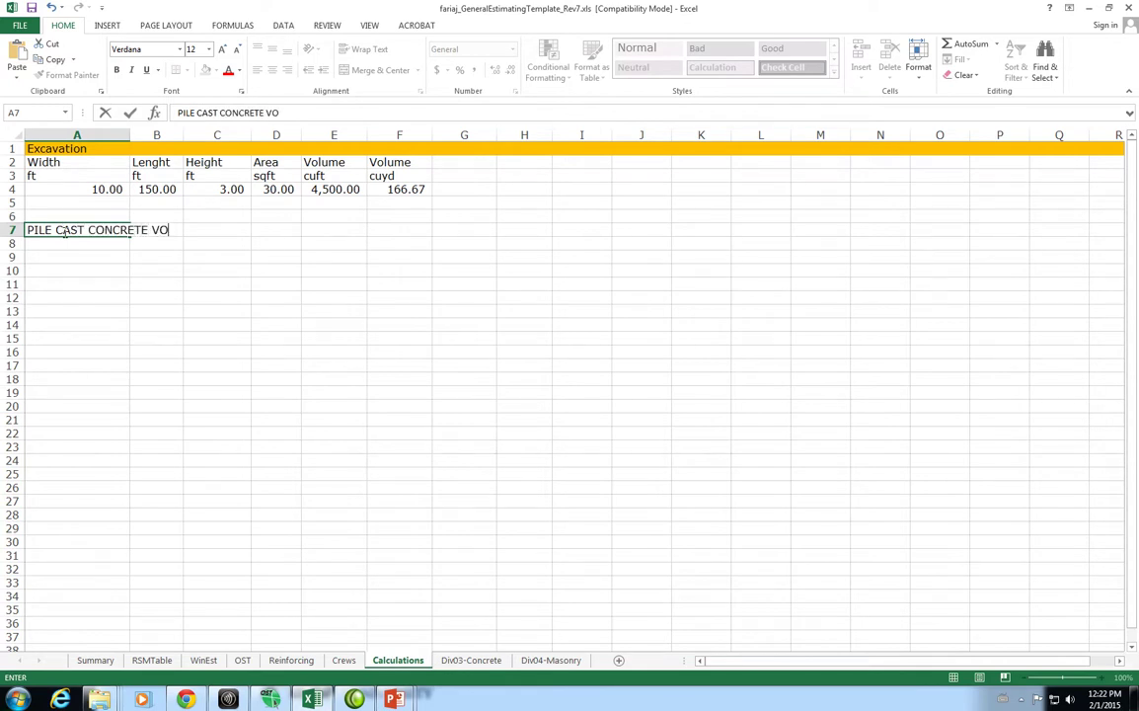
{"action": "left_click", "coordinate": [64, 230]}
{"action": "key", "text": "Return"}
{"action": "key", "text": "Return"}
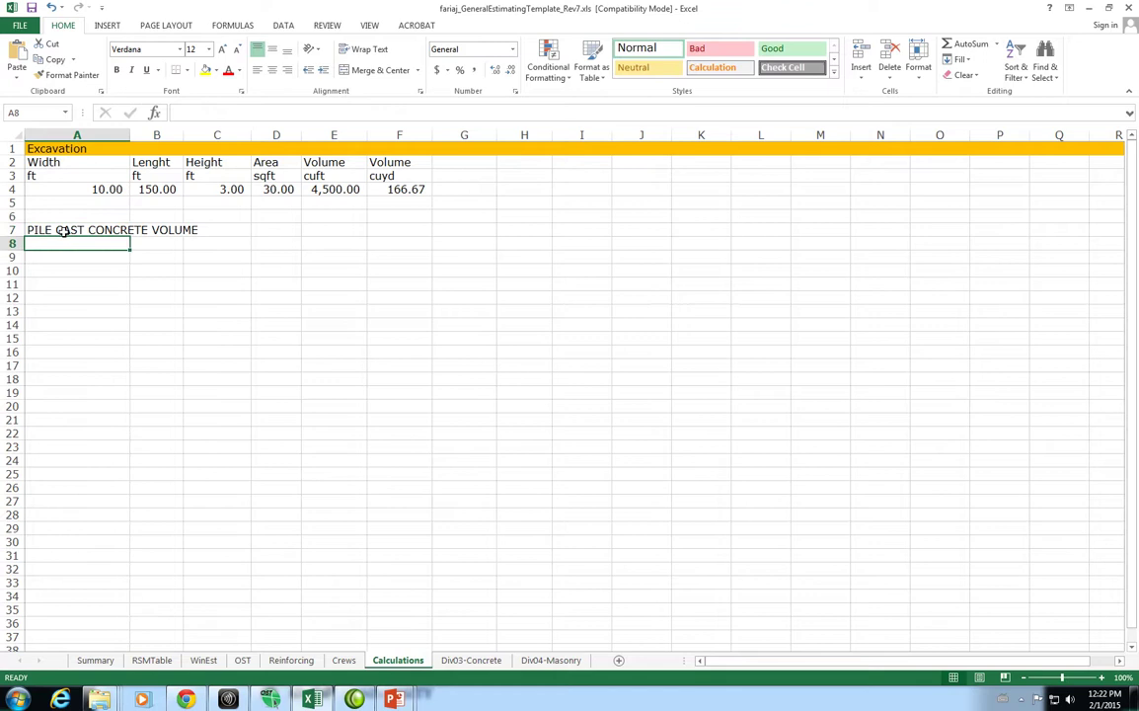
- Write the formula note "VOLUME = PI * D^2 * H / 4" as text in cell A9
{"action": "type", "text": "VOLUME "}
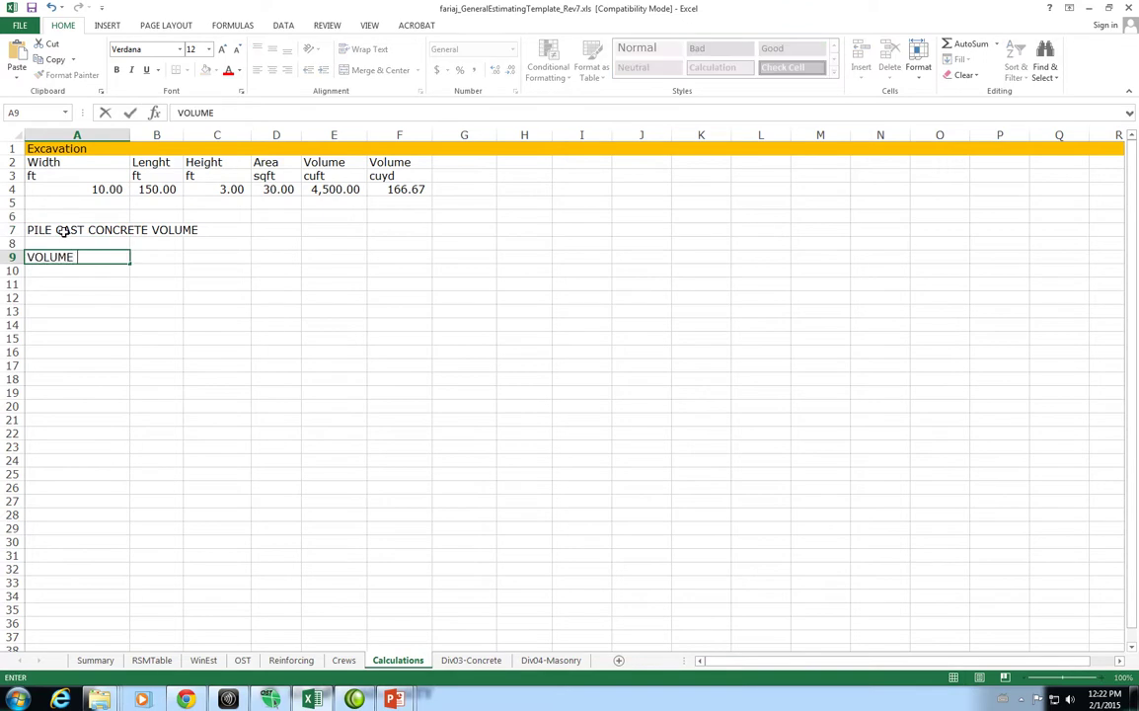
{"action": "type", "text": "= PI * D^2 * H / 4"}
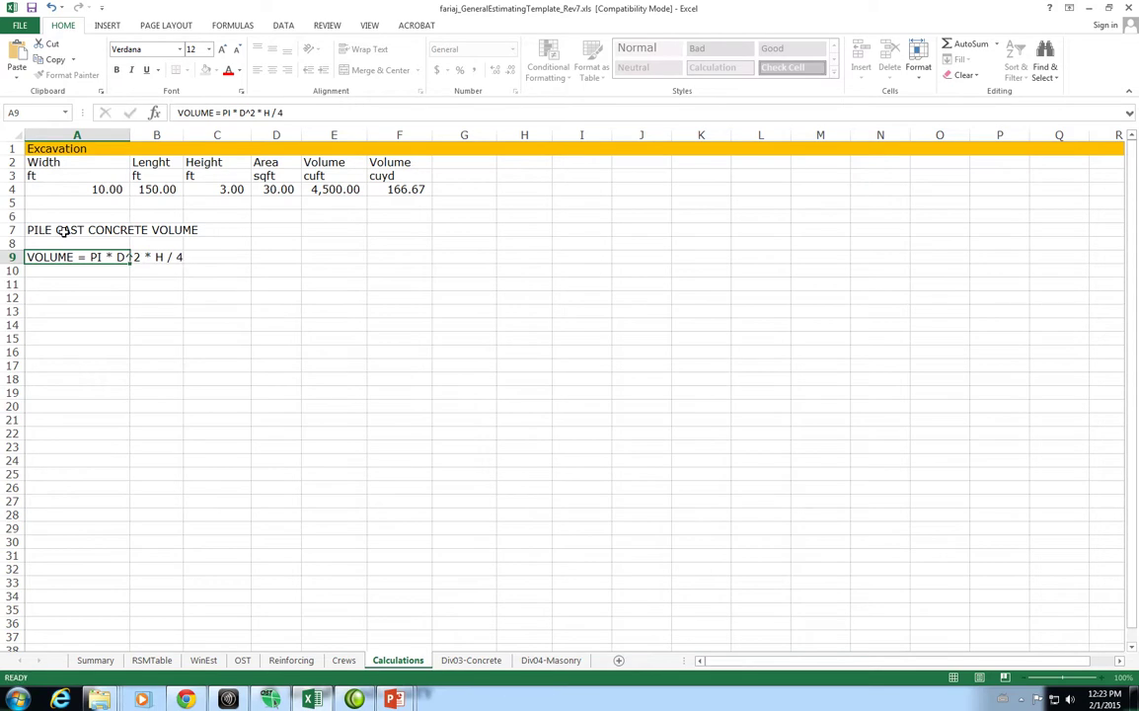
{"action": "key", "text": "Return"}
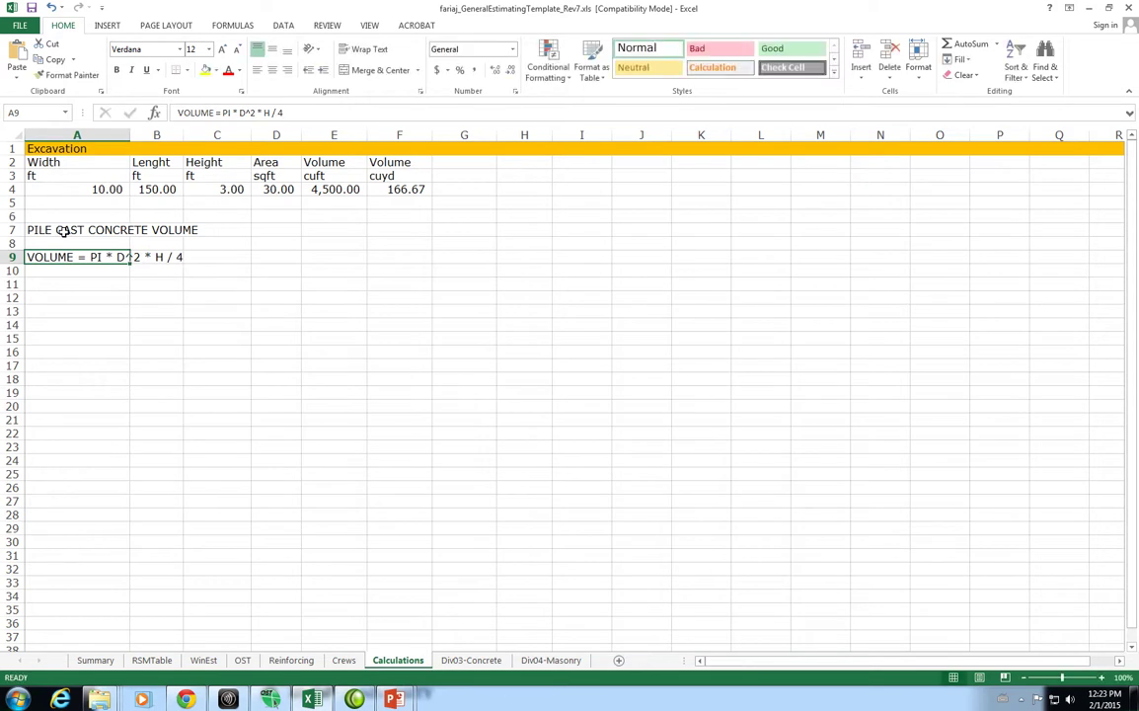
{"action": "key", "text": "Return"}
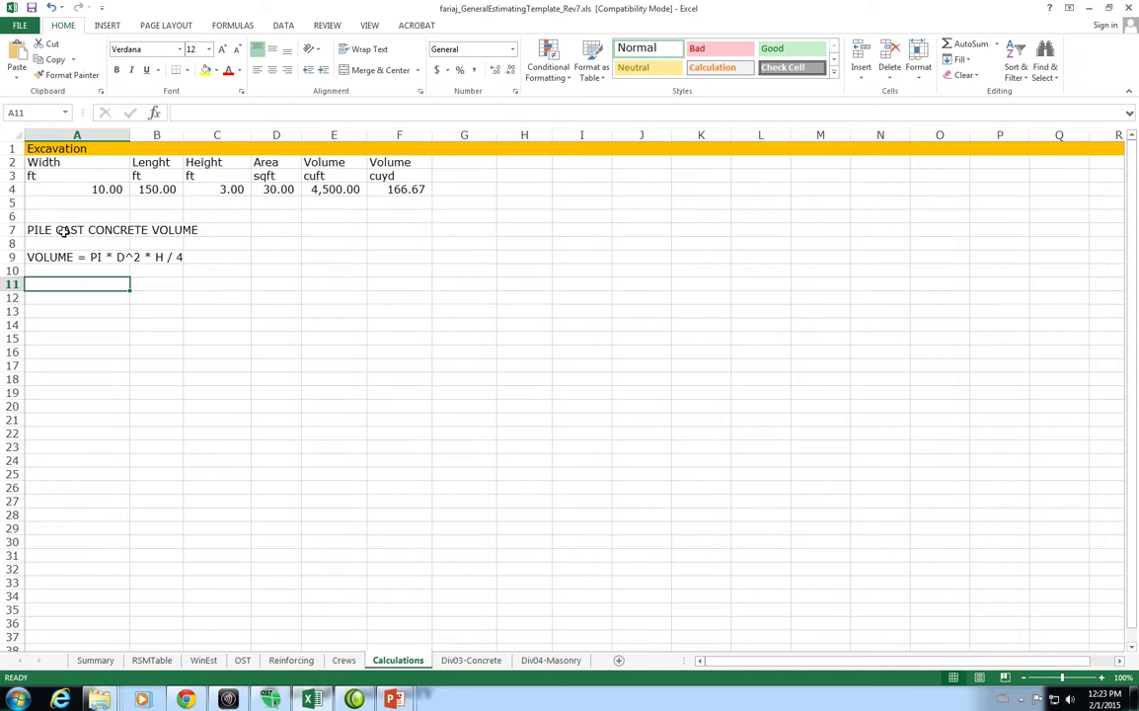
- Enter the labels DIAMETER in A11, HEIGHT in A12 and VOLUME in A14
{"action": "type", "text": "DIAME"}
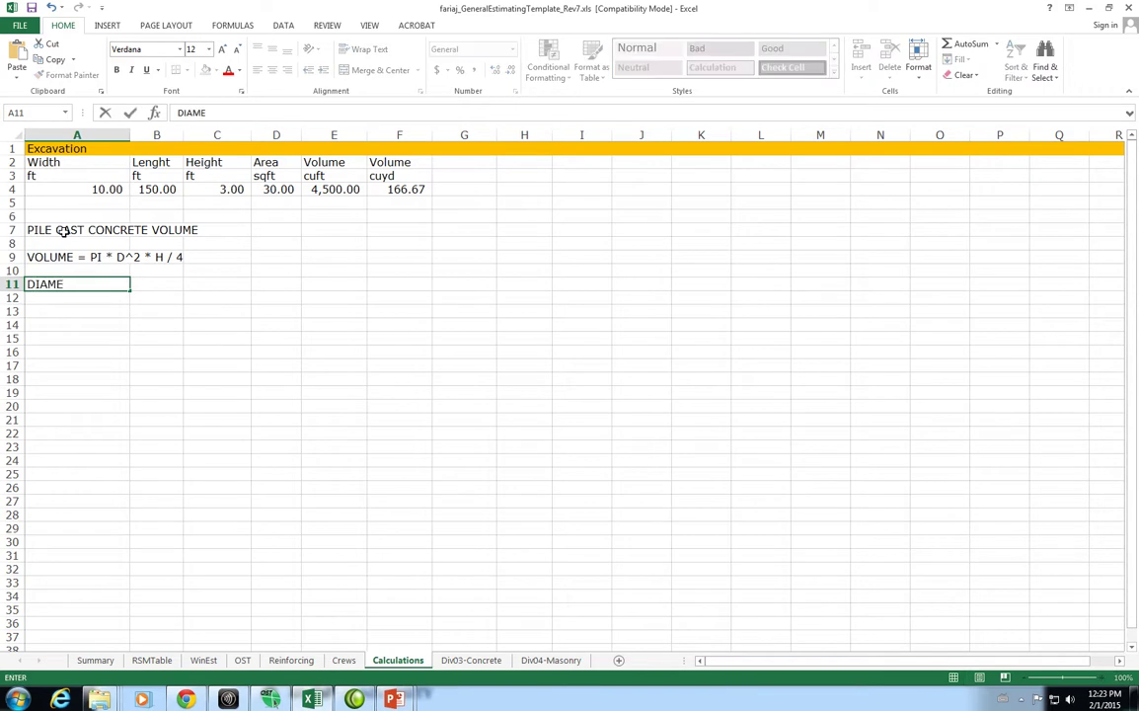
{"action": "key", "text": "BackSpace"}
{"action": "type", "text": "ETER"}
{"action": "key", "text": "Return"}
{"action": "type", "text": "HEIGHT"}
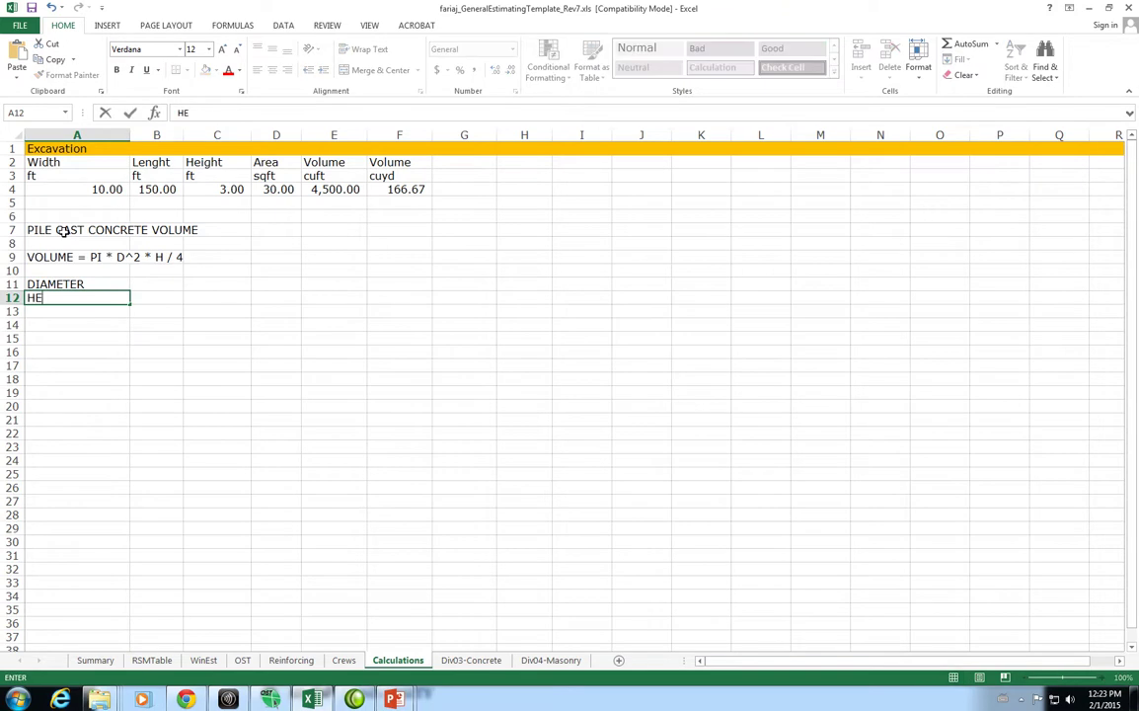
{"action": "key", "text": "Return"}
{"action": "key", "text": "Return"}
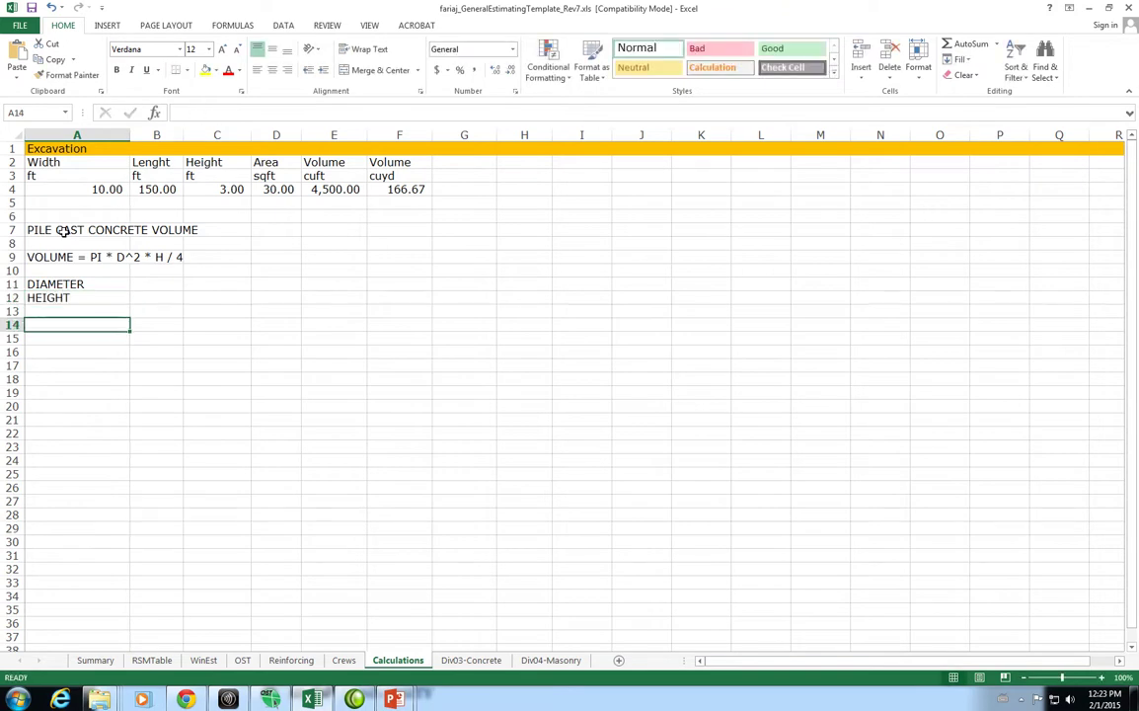
{"action": "type", "text": "VOLUME"}
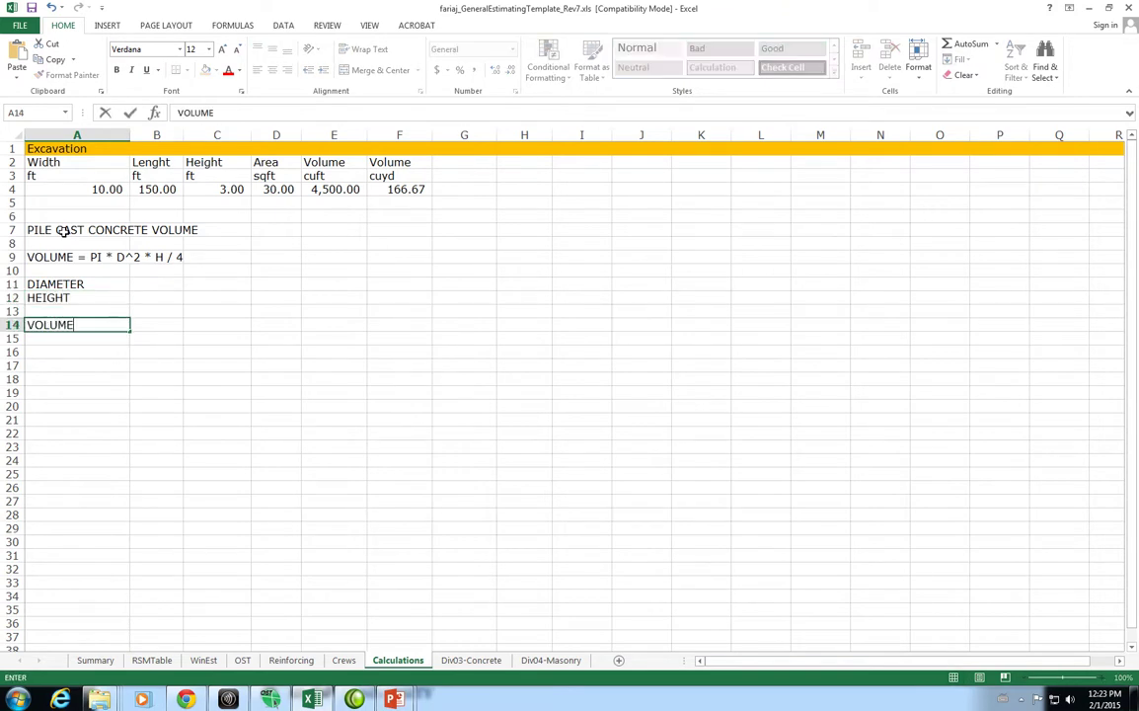
- Enter the pile diameter 14 in B11 with the unit IN in C11
{"action": "key", "text": "Up"}
{"action": "key", "text": "Up"}
{"action": "key", "text": "Up"}
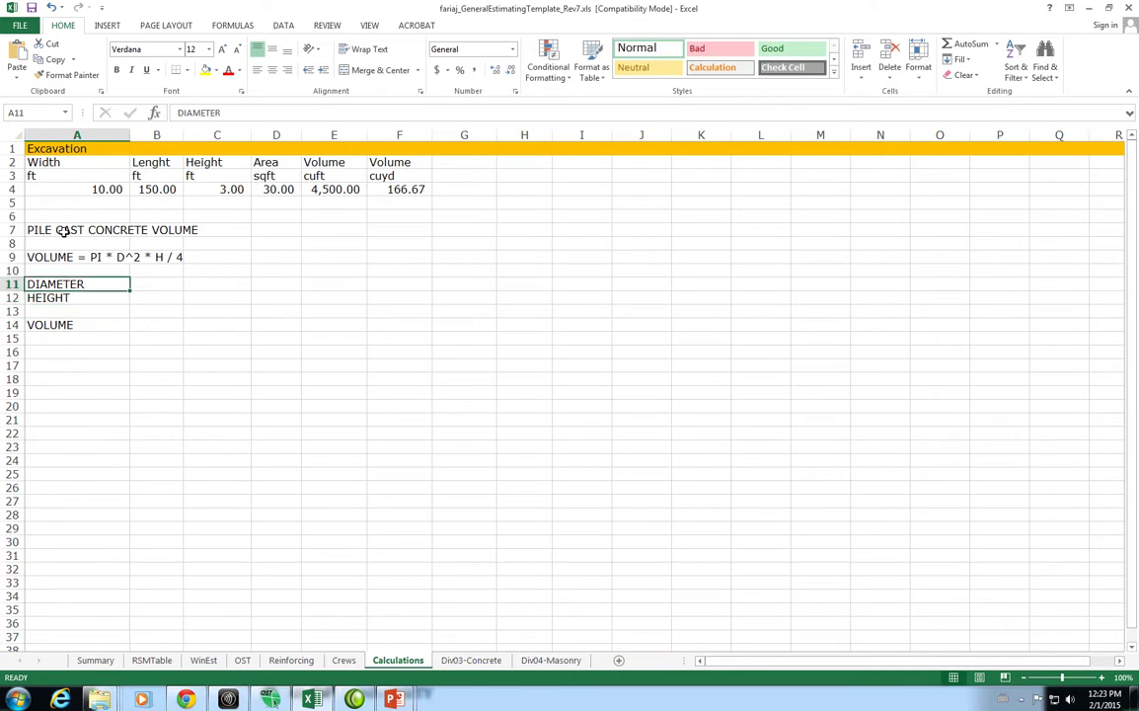
{"action": "key", "text": "Right"}
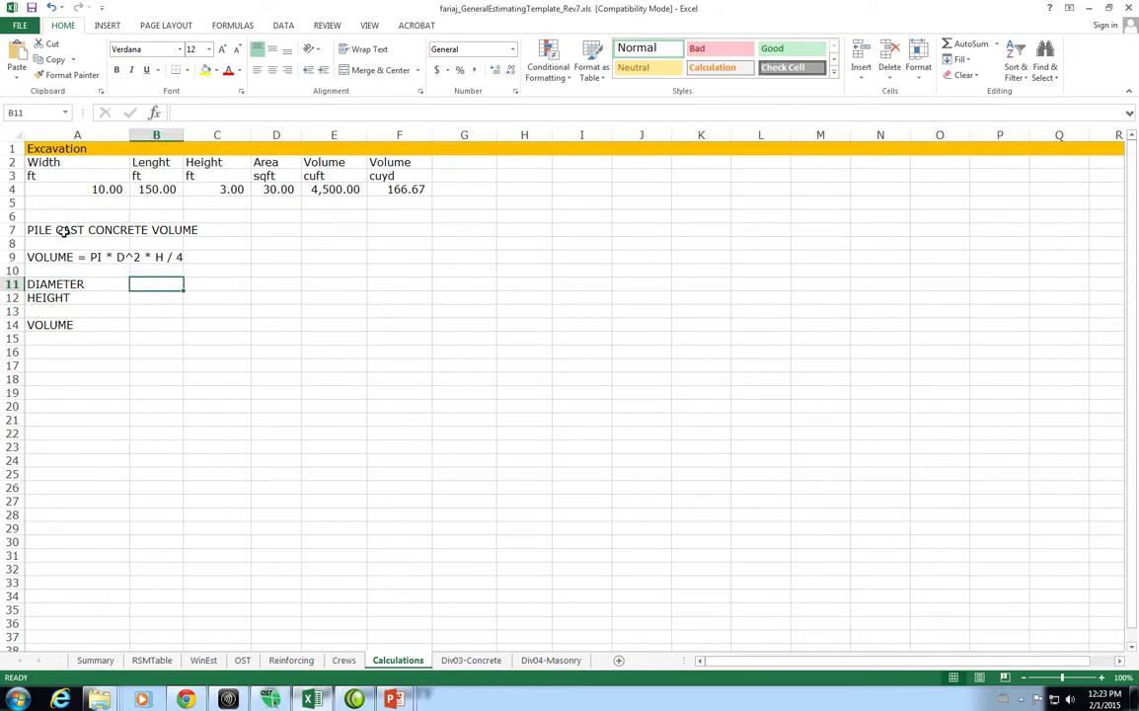
{"action": "type", "text": "14"}
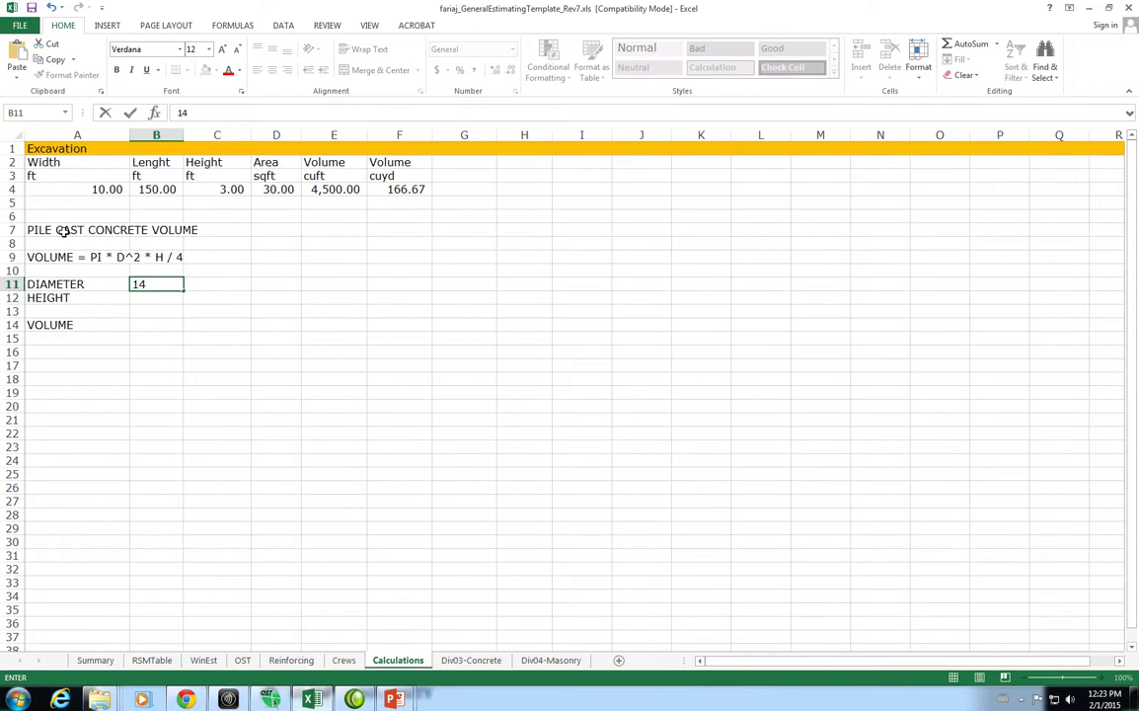
{"action": "key", "text": "Right"}
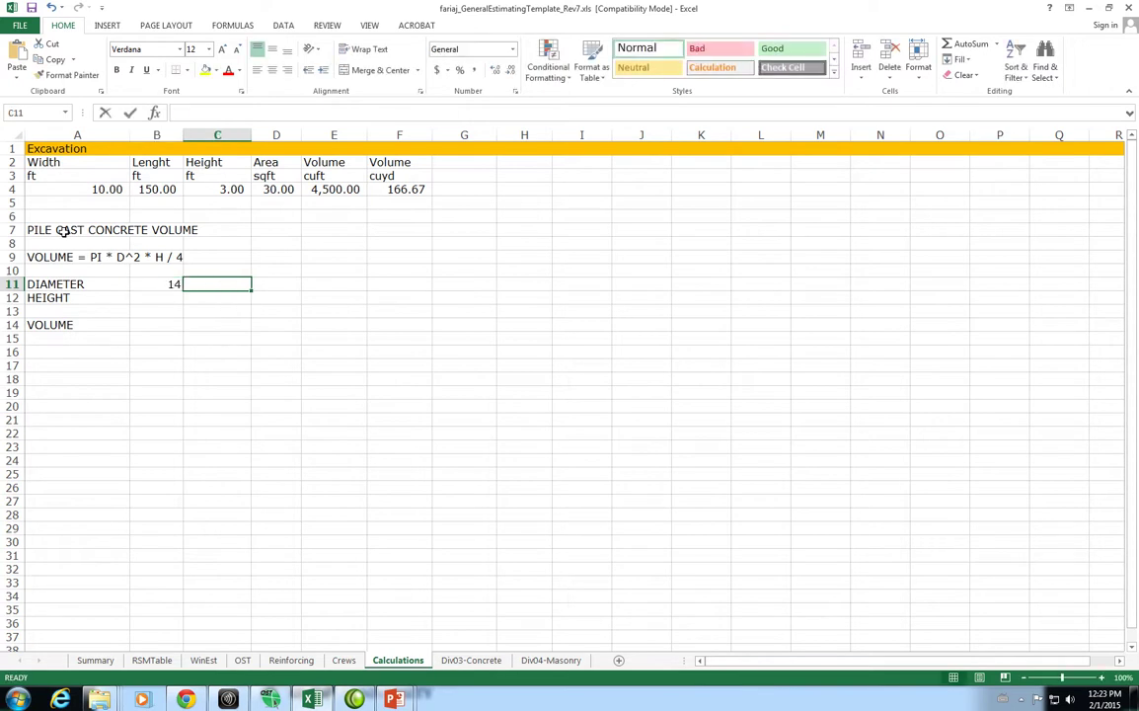
{"action": "type", "text": "IN"}
{"action": "key", "text": "Return"}
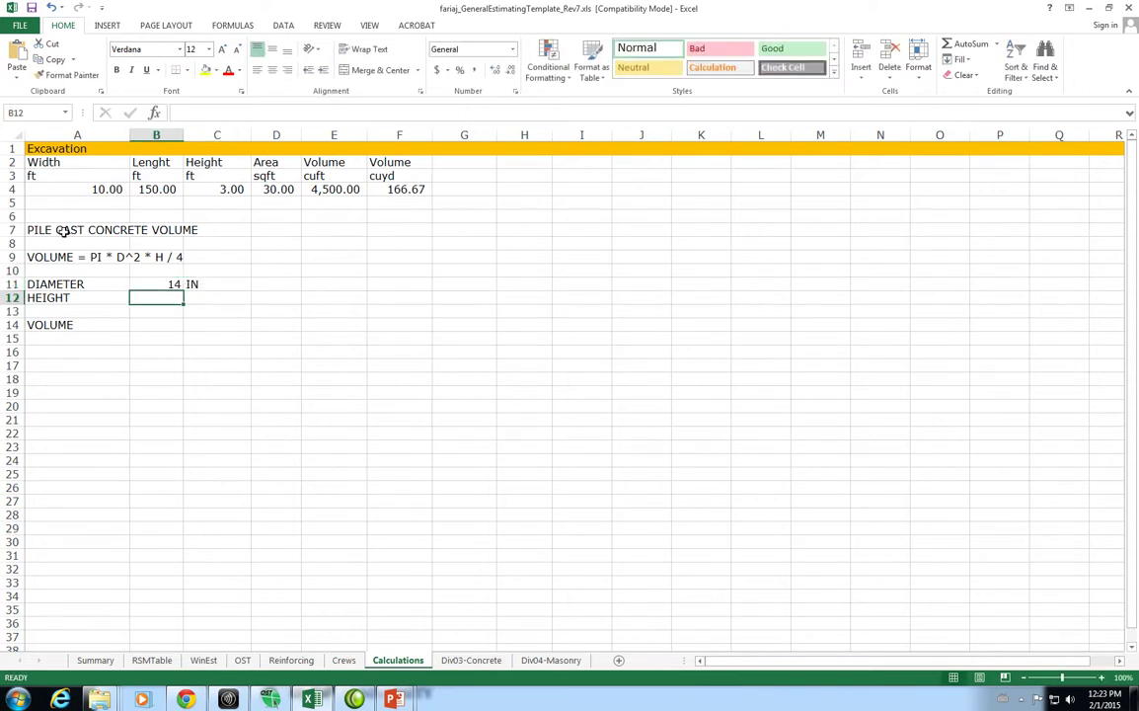
- Enter the pile height 31 in B12 with the unit FT in C12
{"action": "type", "text": "31"}
{"action": "key", "text": "Right"}
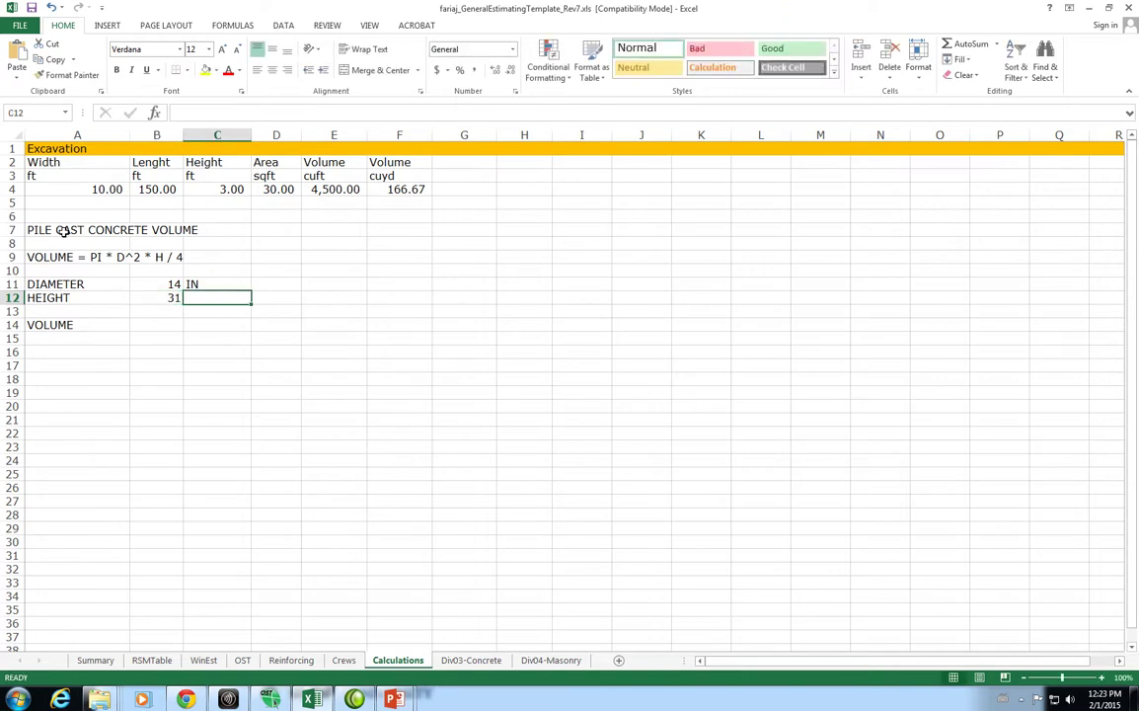
{"action": "type", "text": "FT"}
{"action": "key", "text": "Return"}
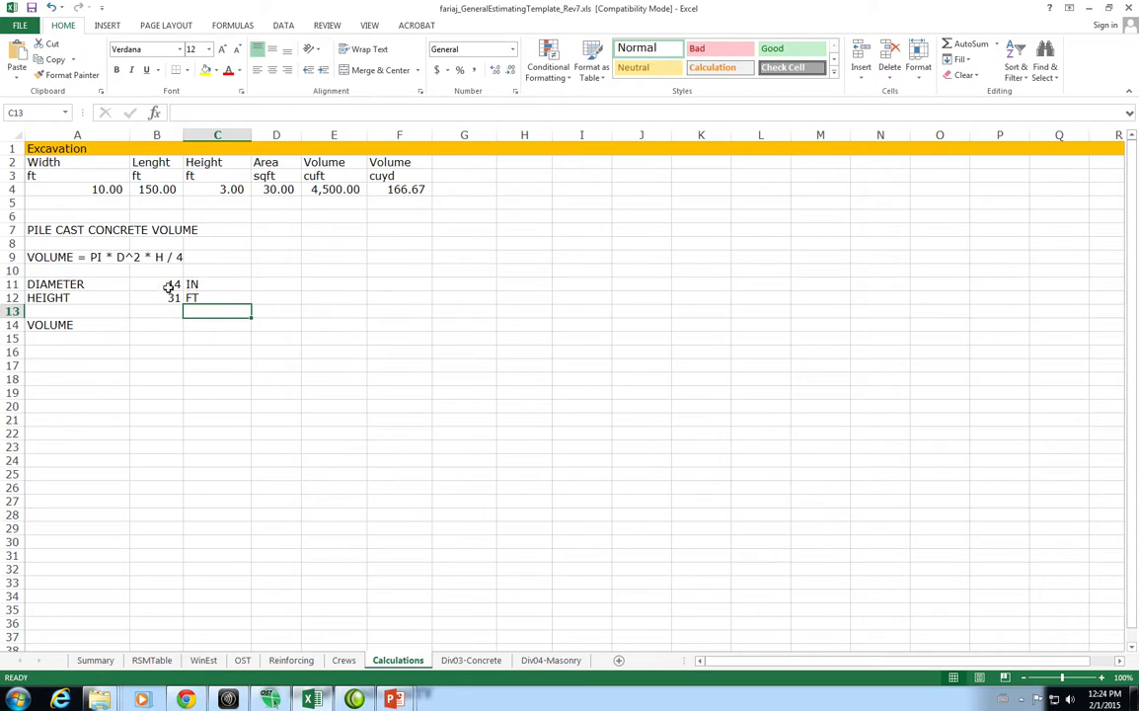
- Convert the diameter in B11 to feet with the formula =14/12 and set its unit in C11 to FT
{"action": "left_click", "coordinate": [163, 284]}
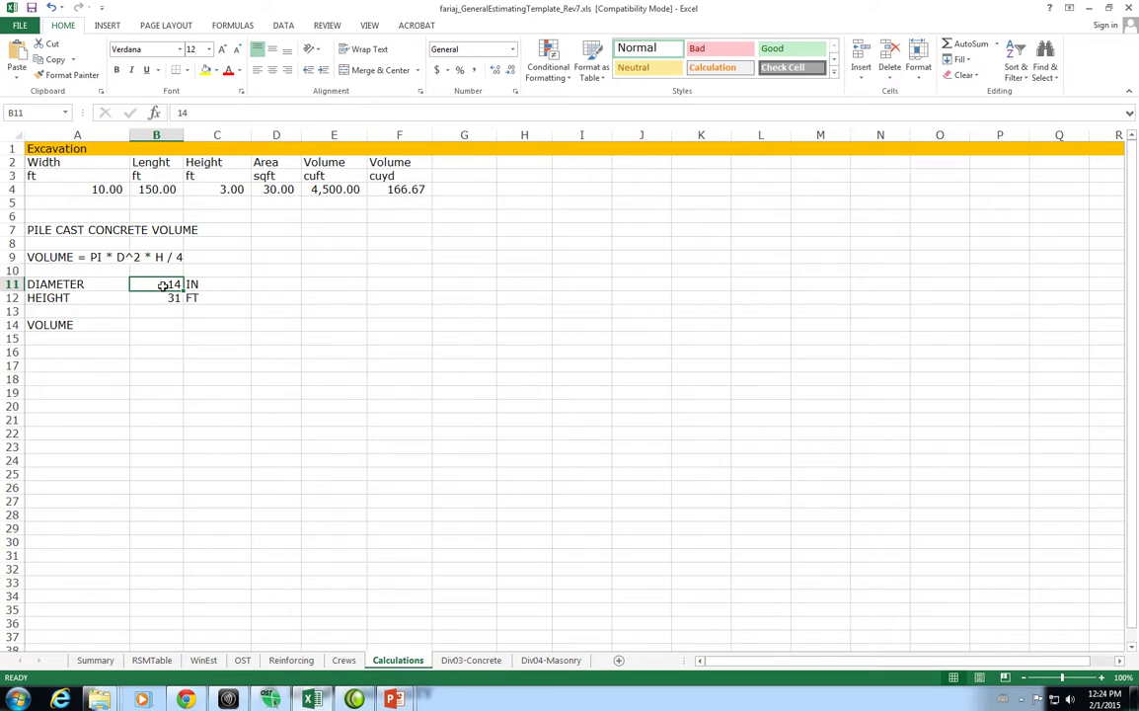
{"action": "left_click", "coordinate": [214, 114]}
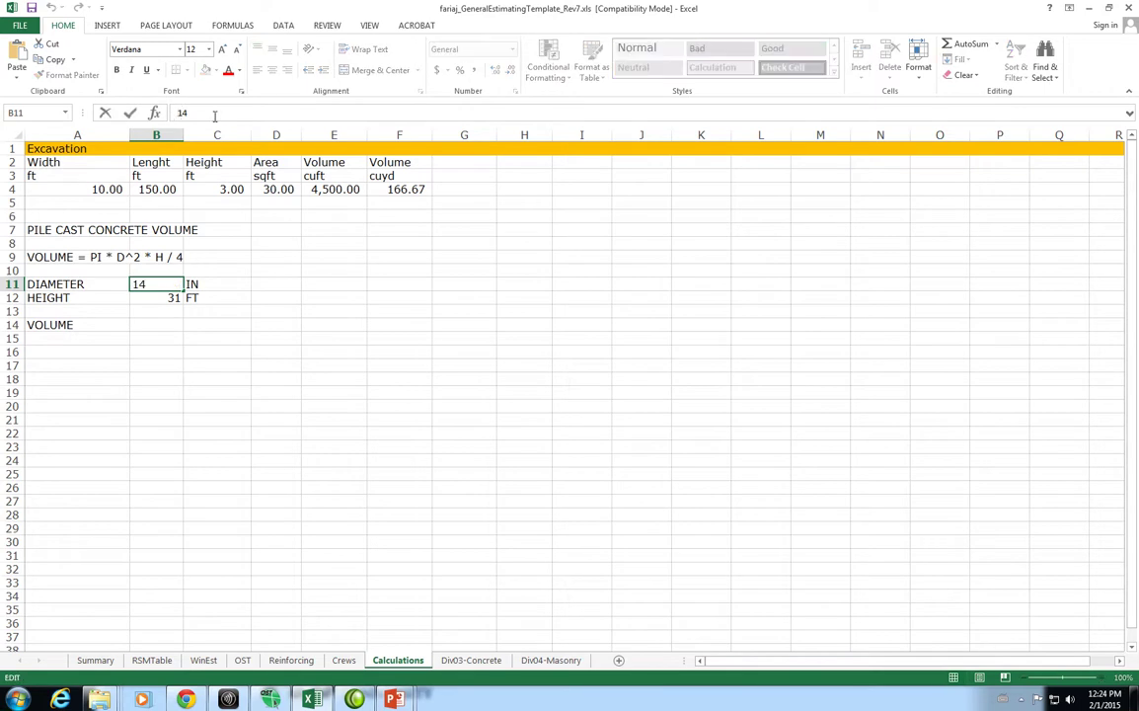
{"action": "key", "text": "Home"}
{"action": "type", "text": "="}
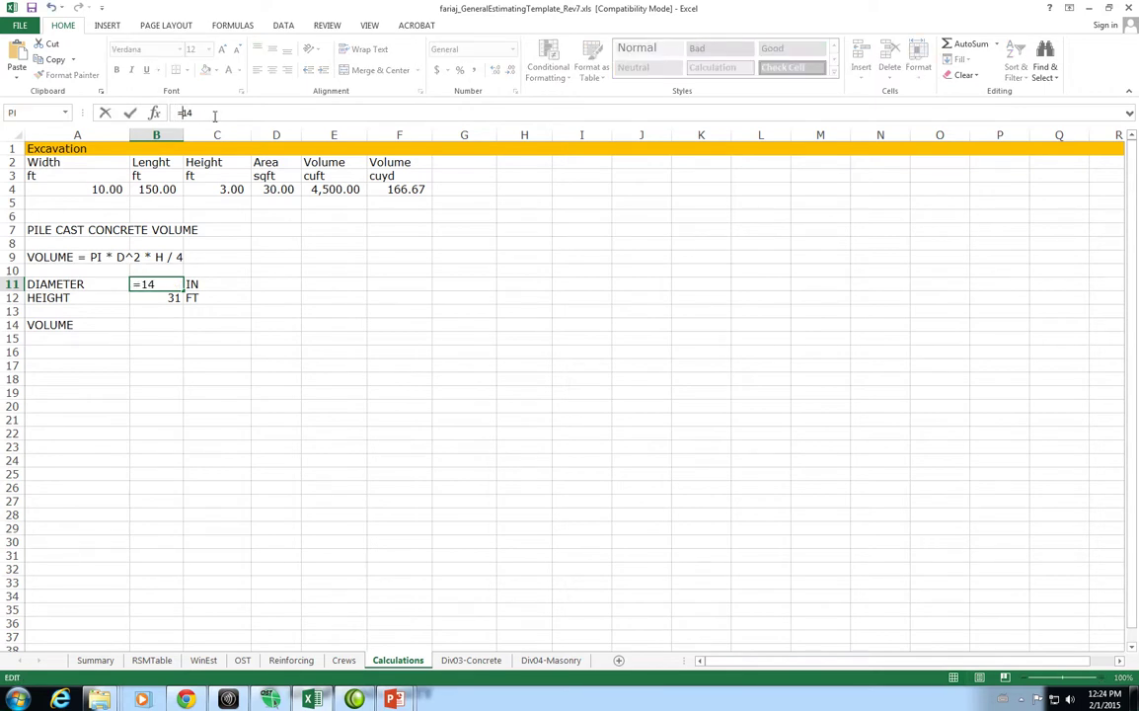
{"action": "type", "text": "12"}
{"action": "key", "text": "Tab"}
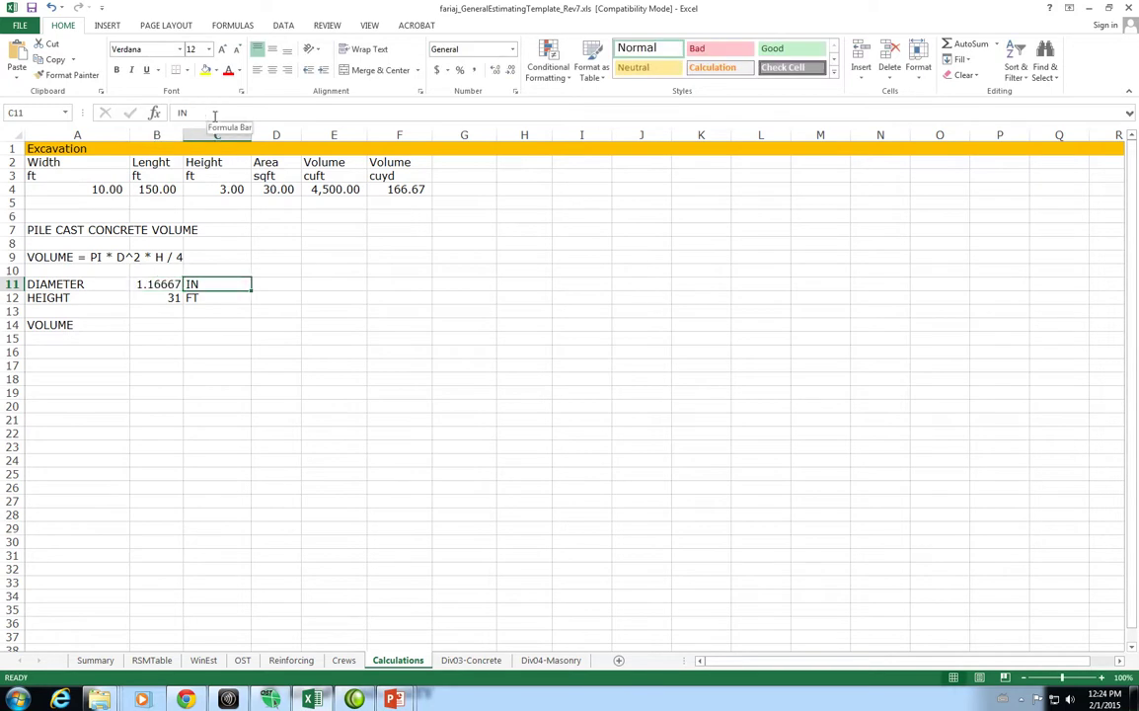
{"action": "type", "text": "FT"}
{"action": "key", "text": "Return"}
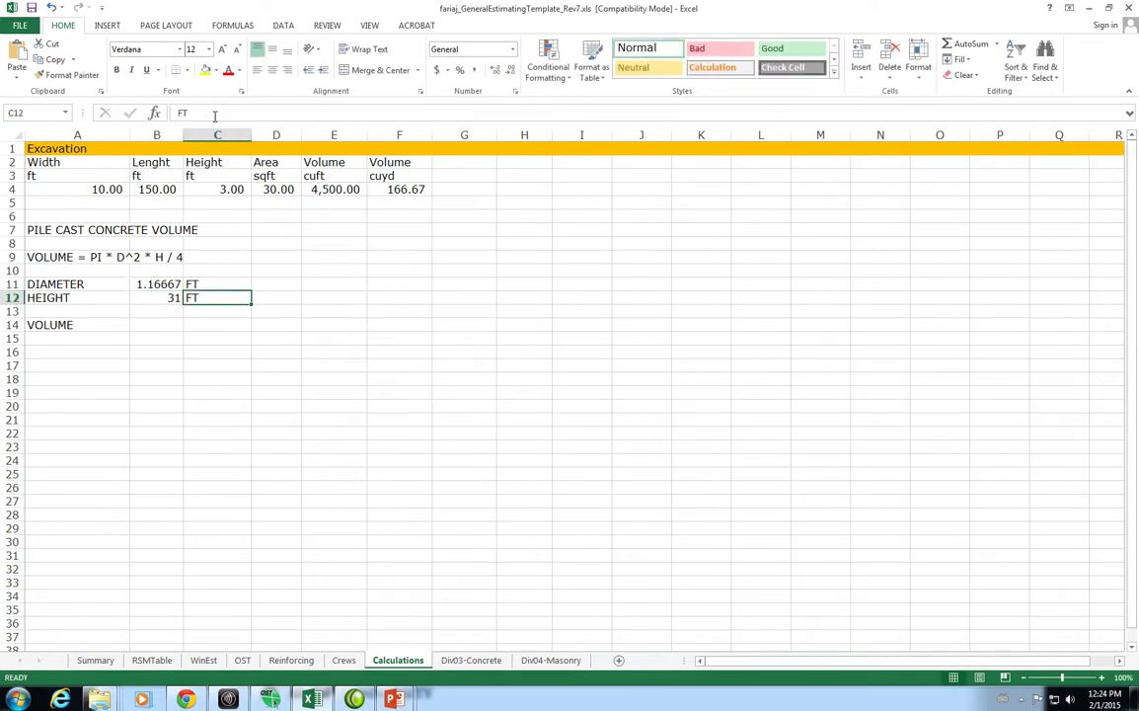
{"action": "key", "text": "Up"}
{"action": "key", "text": "Left"}
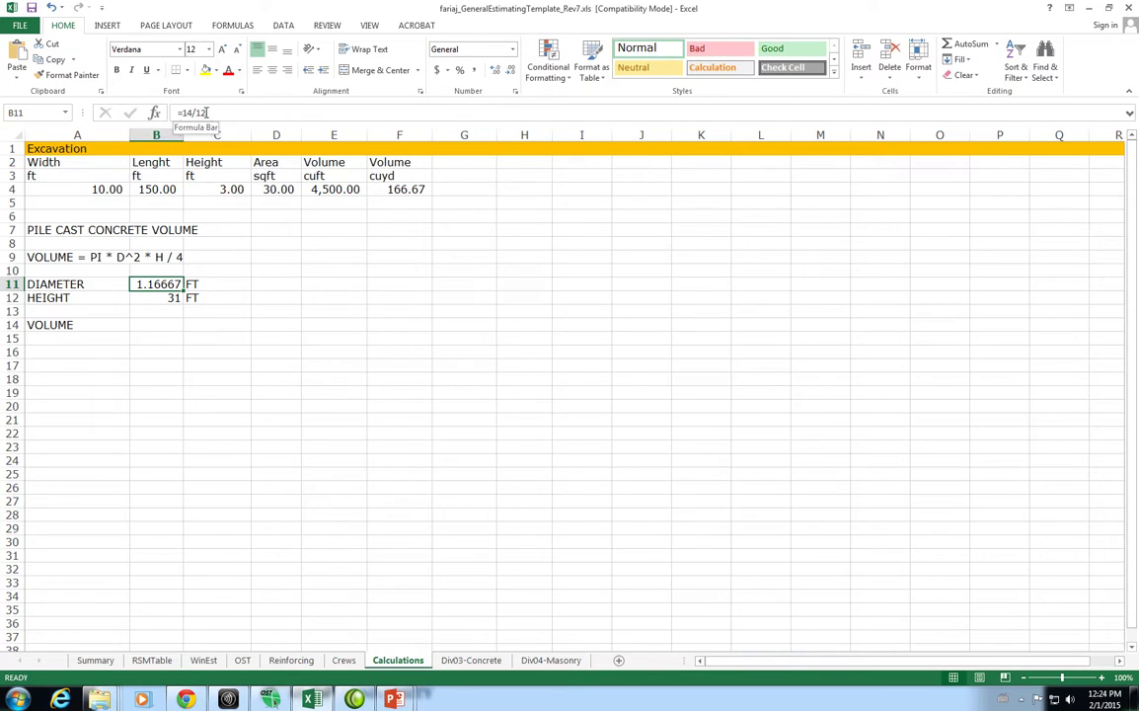
- Start the volume formula in B14 by inserting the PI function from the list of all functions
{"action": "left_click", "coordinate": [223, 283]}
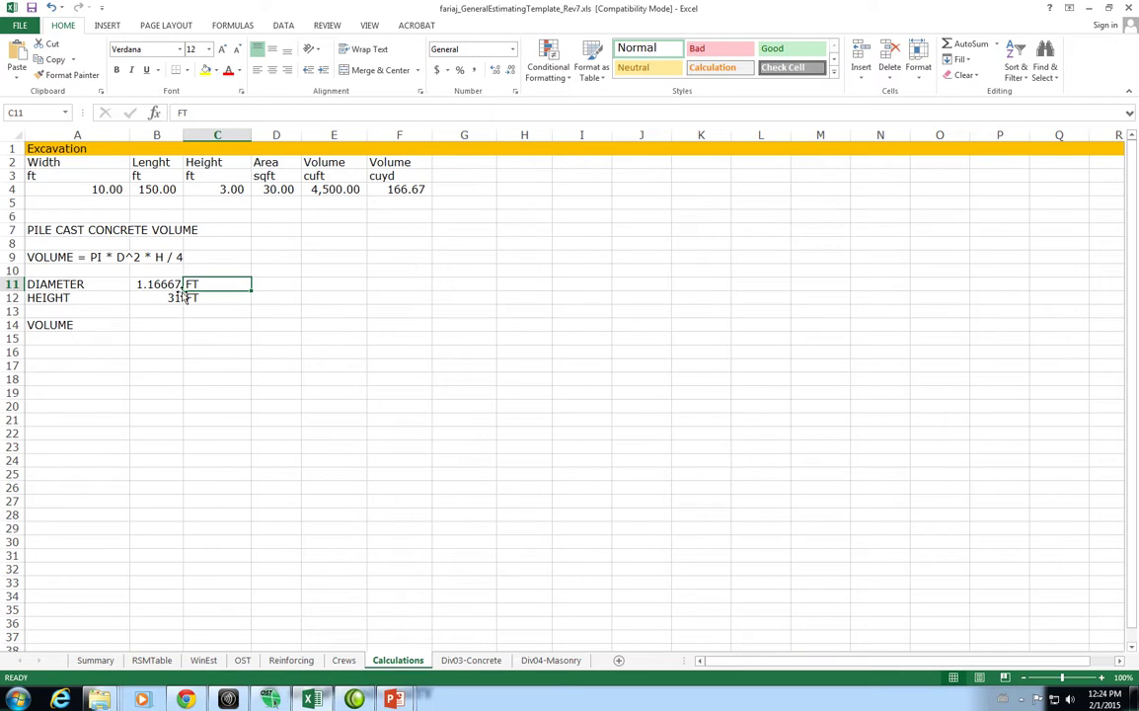
{"action": "left_click", "coordinate": [158, 326]}
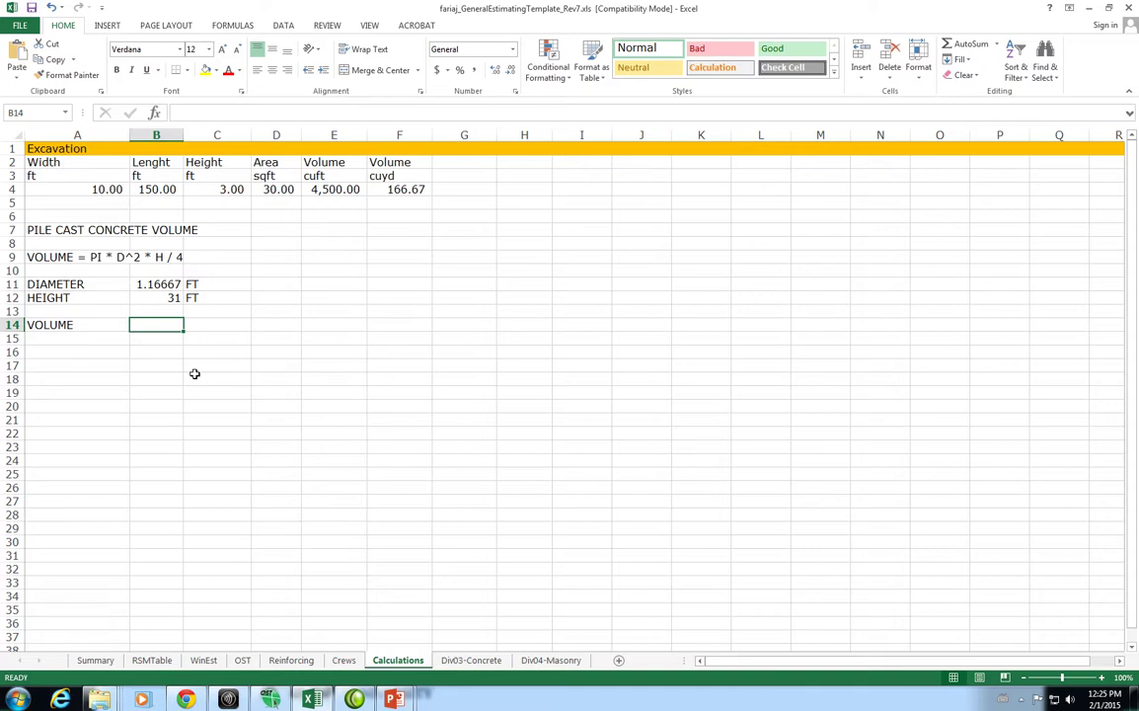
{"action": "type", "text": "="}
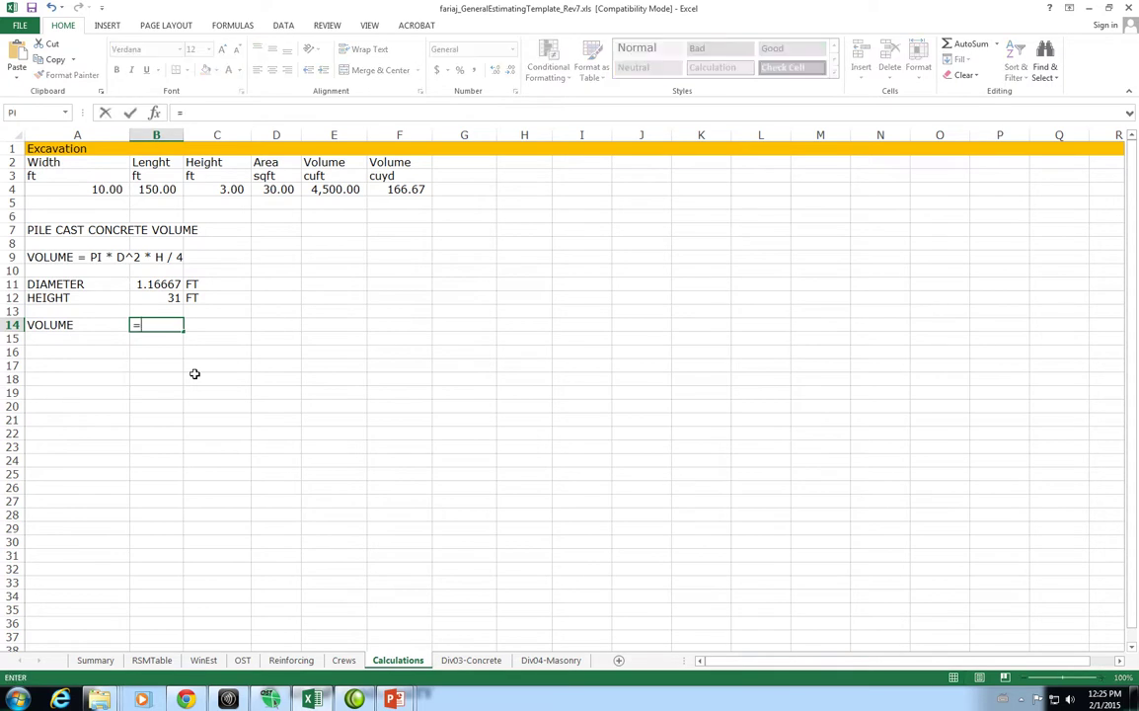
{"action": "left_click", "coordinate": [156, 114]}
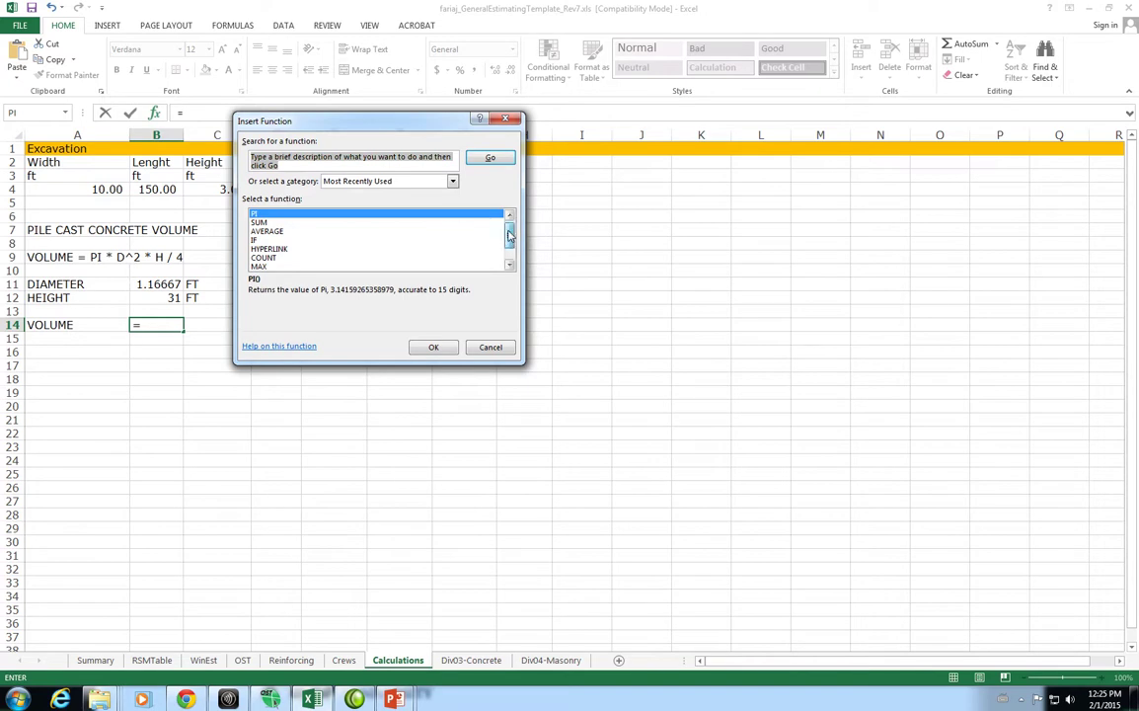
{"action": "mouse_move", "coordinate": [509, 233]}
{"action": "left_mouse_down"}
{"action": "mouse_move", "coordinate": [510, 246]}
{"action": "mouse_move", "coordinate": [509, 231]}
{"action": "left_mouse_up"}
{"action": "left_click", "coordinate": [452, 182]}
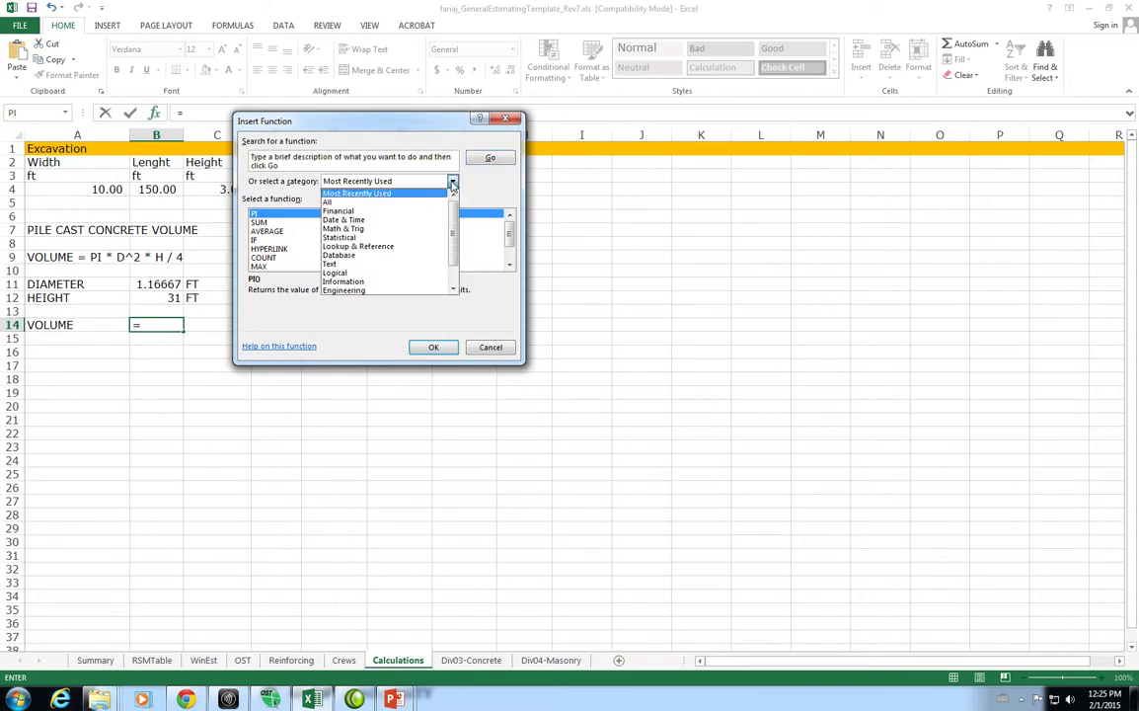
{"action": "left_click", "coordinate": [331, 202]}
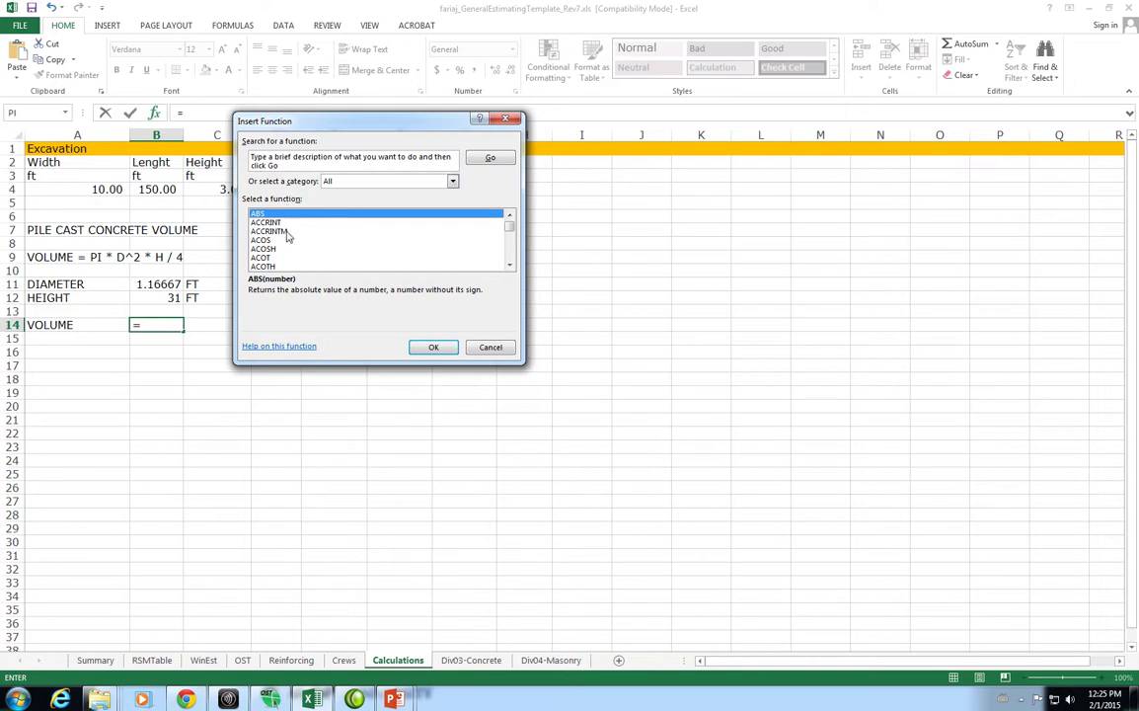
{"action": "left_click_drag", "start_coordinate": [509, 225], "coordinate": [487, 243]}
{"action": "left_click", "coordinate": [256, 215]}
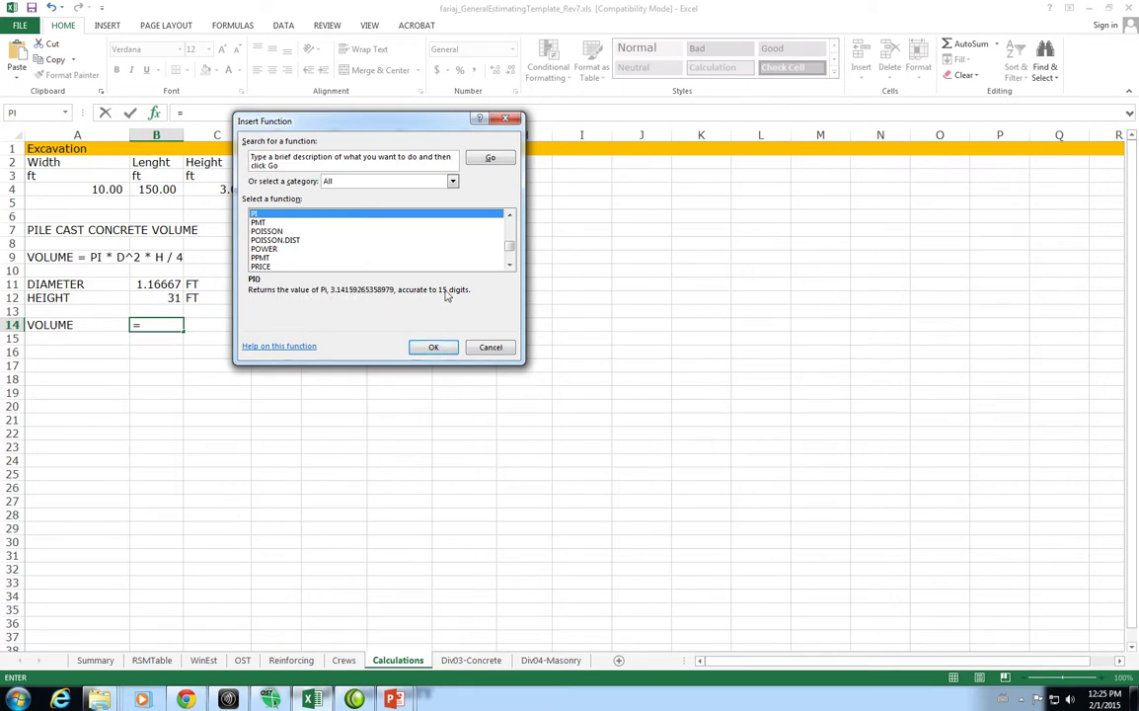
{"action": "left_click", "coordinate": [436, 351]}
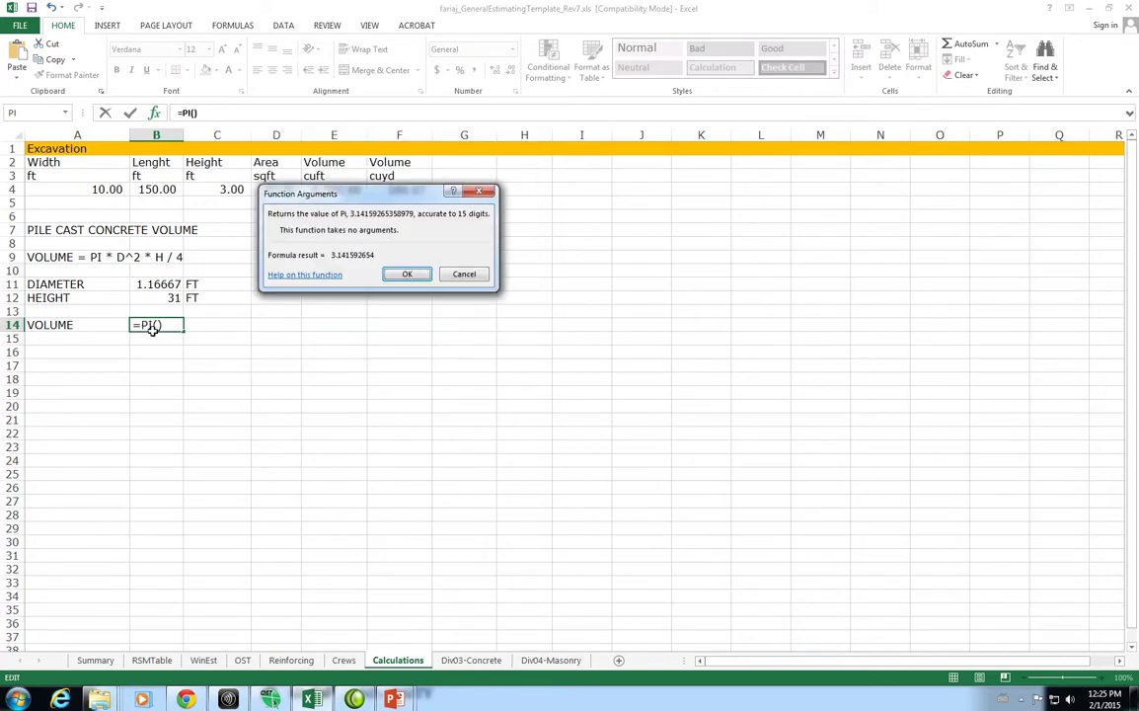
{"action": "left_click", "coordinate": [406, 276]}
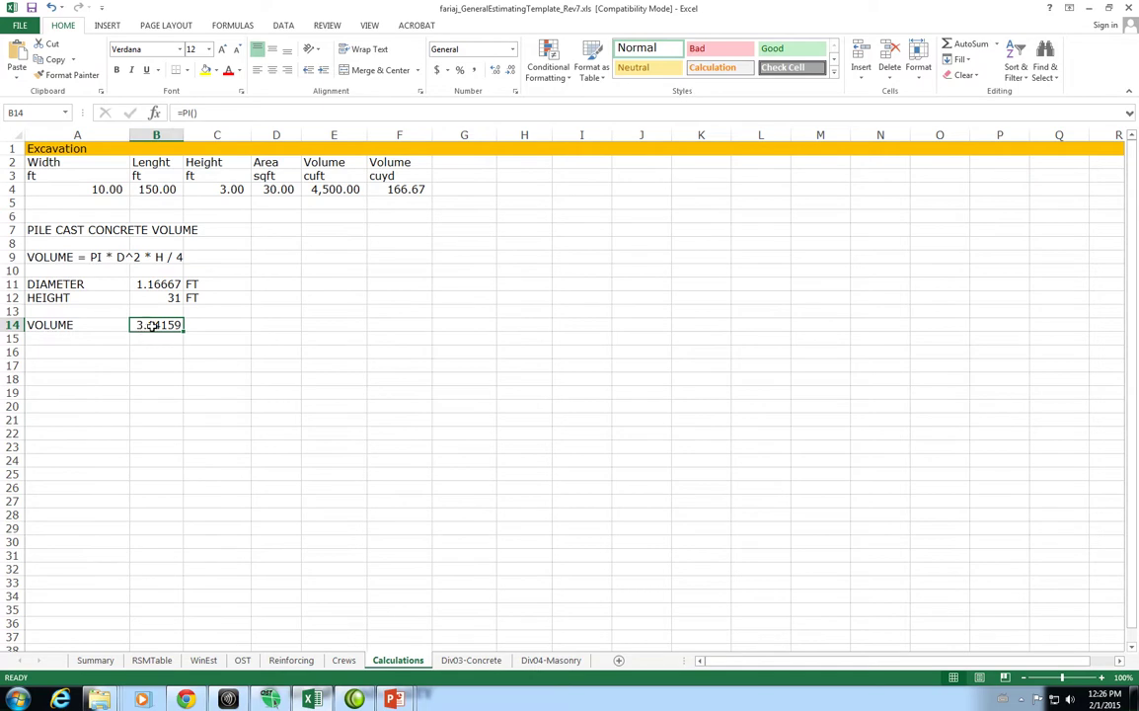
- Complete the volume formula in B14 as =PI()*B11^2*B12/4, referencing the diameter and height cells
{"action": "left_click", "coordinate": [212, 113]}
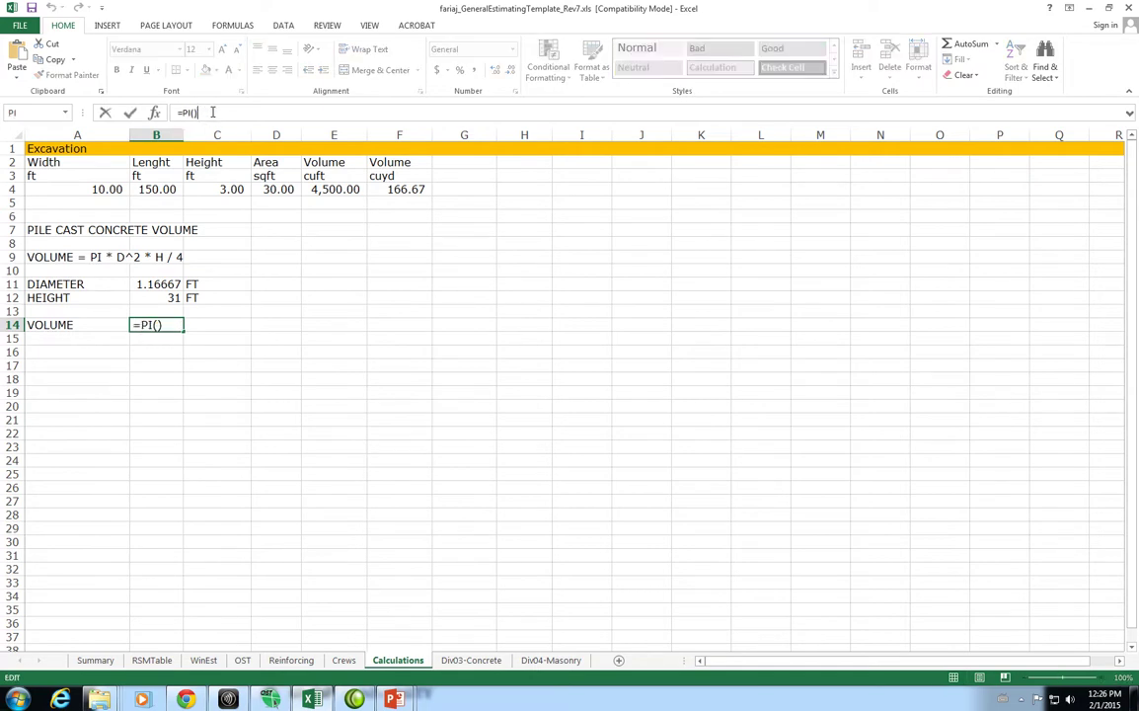
{"action": "type", "text": "8"}
{"action": "key", "text": "BackSpace"}
{"action": "type", "text": "*"}
{"action": "left_click", "coordinate": [155, 283]}
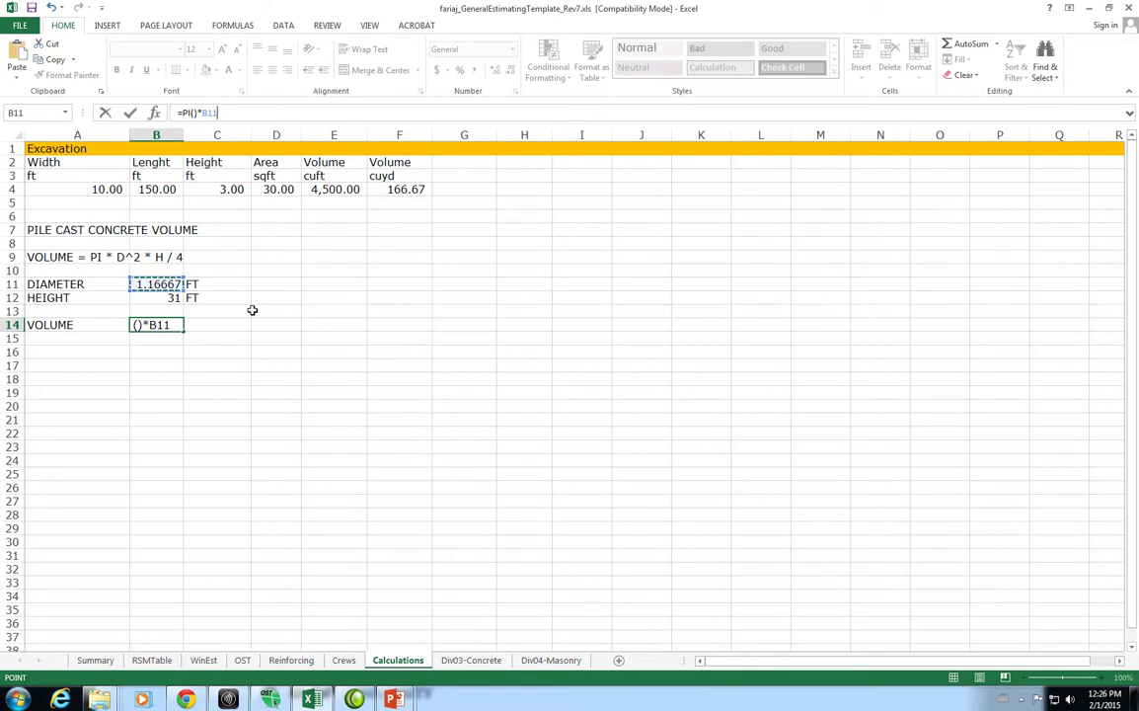
{"action": "type", "text": "^2"}
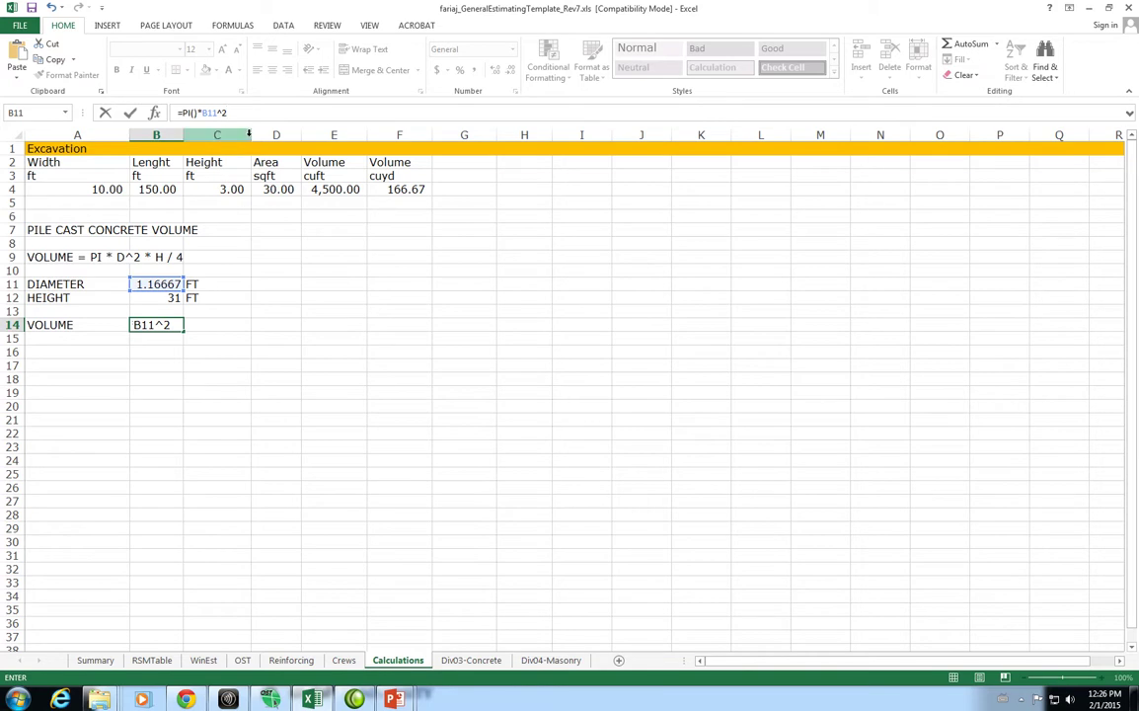
{"action": "type", "text": "8"}
{"action": "key", "text": "BackSpace"}
{"action": "type", "text": "*"}
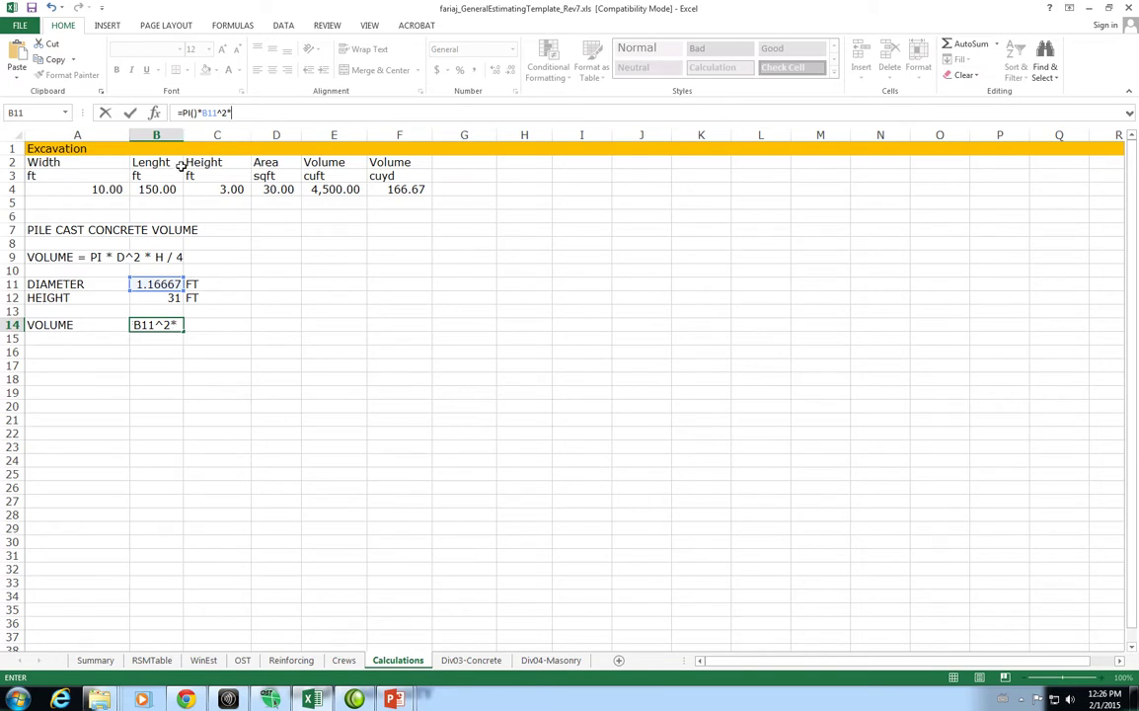
{"action": "left_click", "coordinate": [168, 297]}
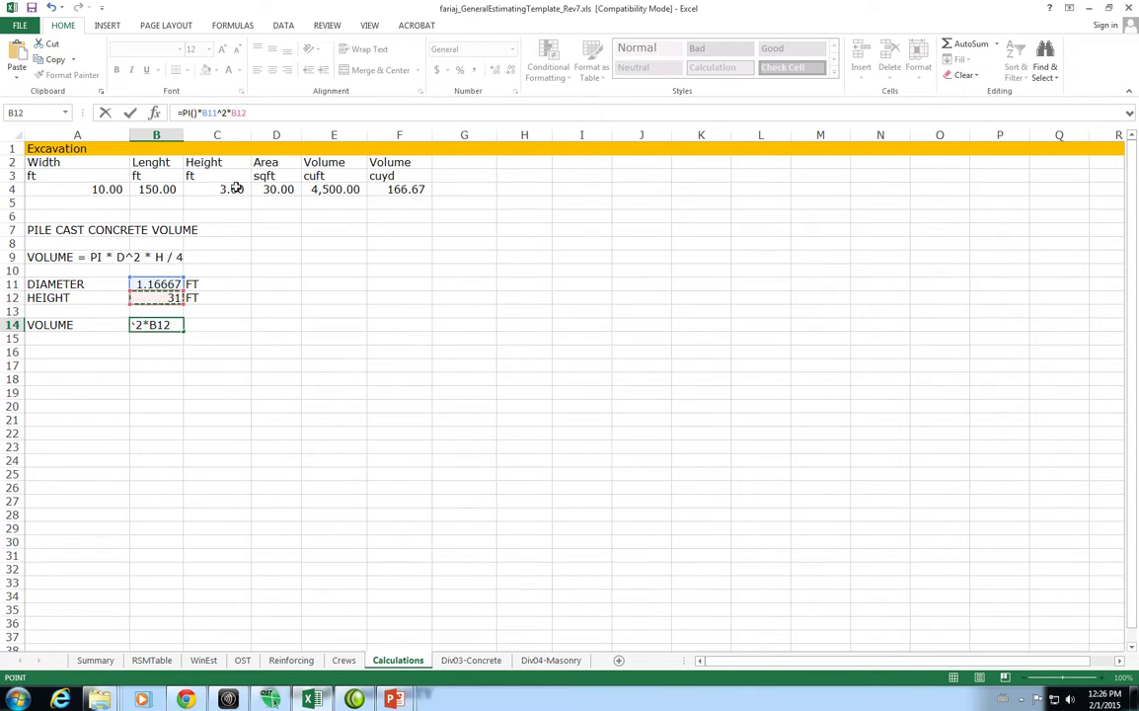
{"action": "type", "text": "/4"}
{"action": "key", "text": "Return"}
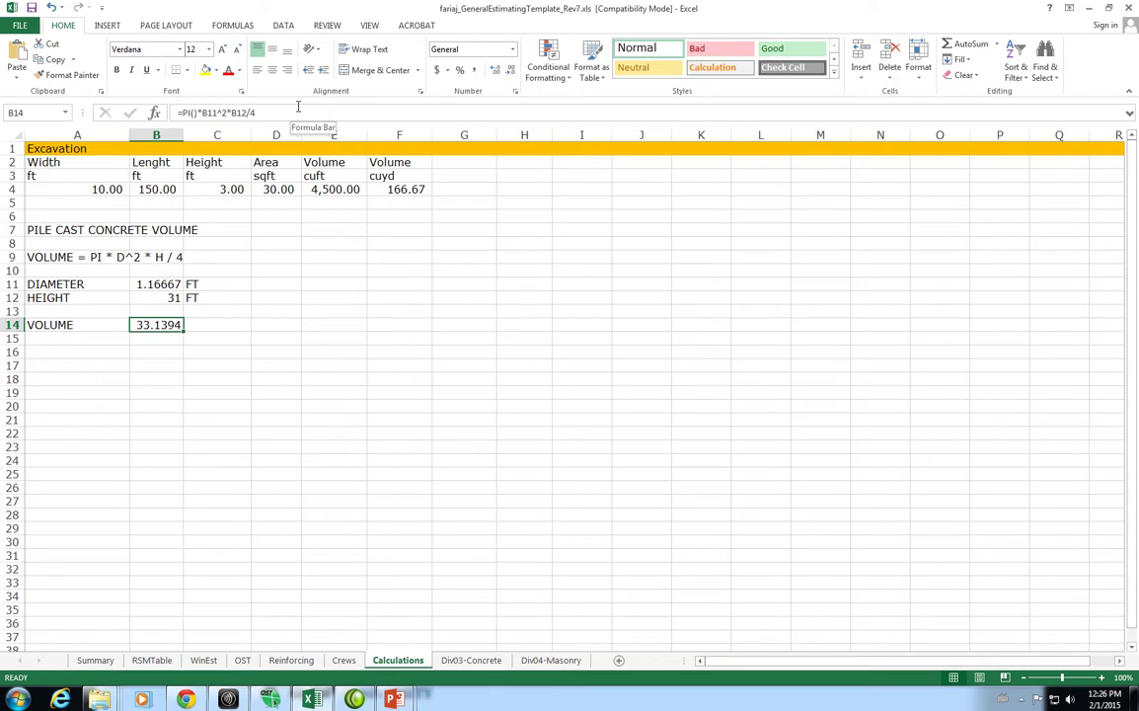
- Enter the unit CUFT in C14 beside the calculated volume
{"action": "key", "text": "Right"}
{"action": "type", "text": "CU"}
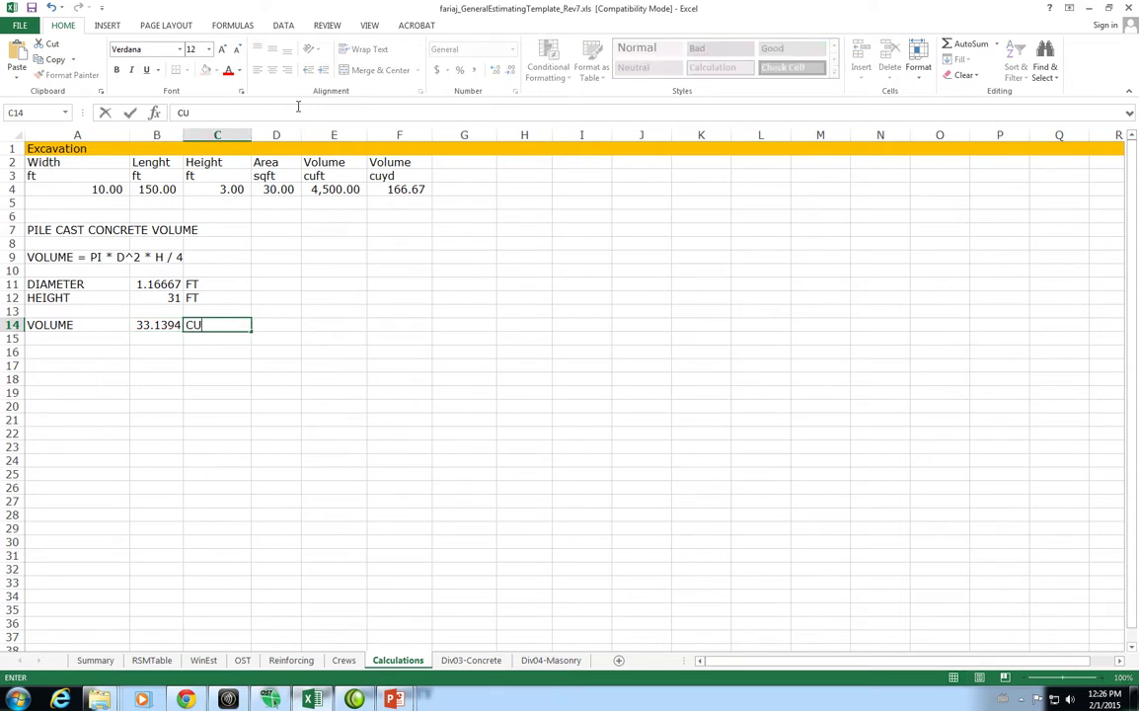
{"action": "type", "text": "FT"}
{"action": "key", "text": "Left"}
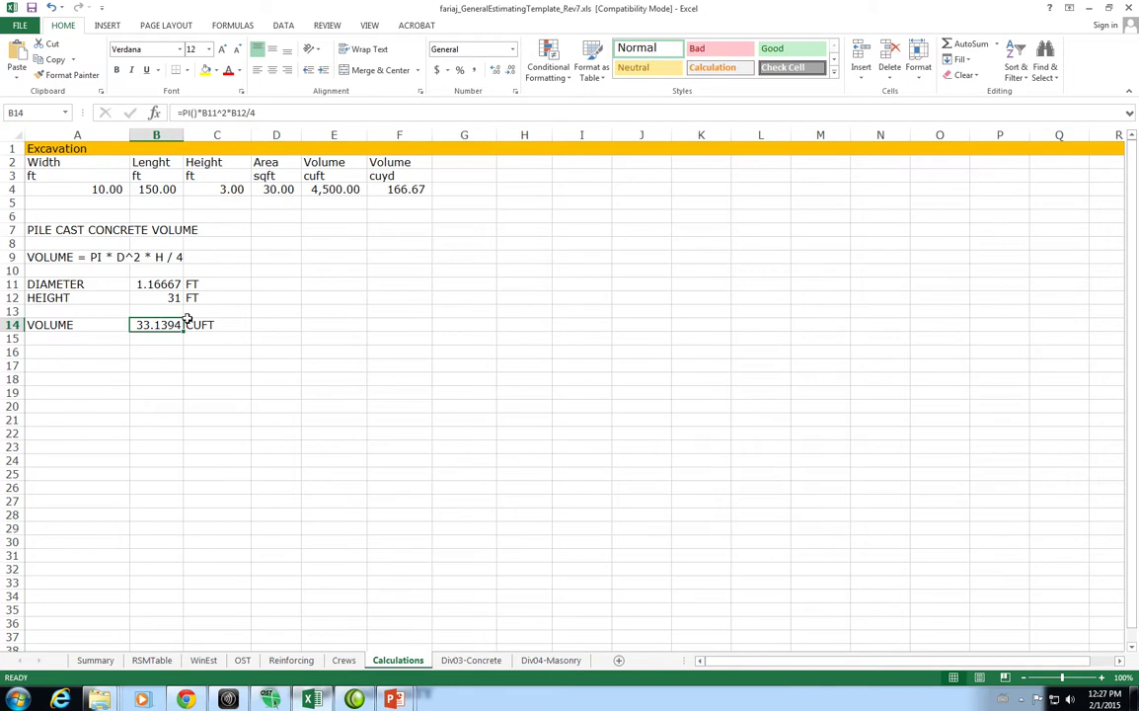
- Apply the comma number style with two decimals to the diameter, height and volume values in B11:B14
{"action": "left_click_drag", "start_coordinate": [148, 284], "coordinate": [160, 325]}
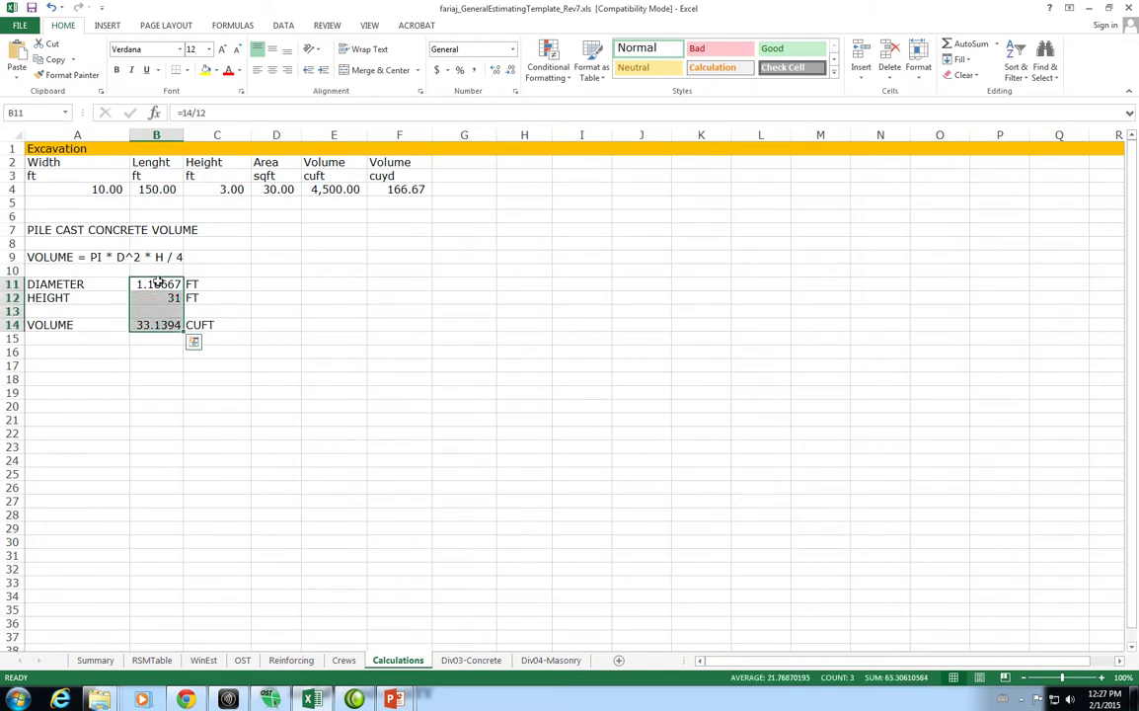
{"action": "left_click", "coordinate": [476, 76]}
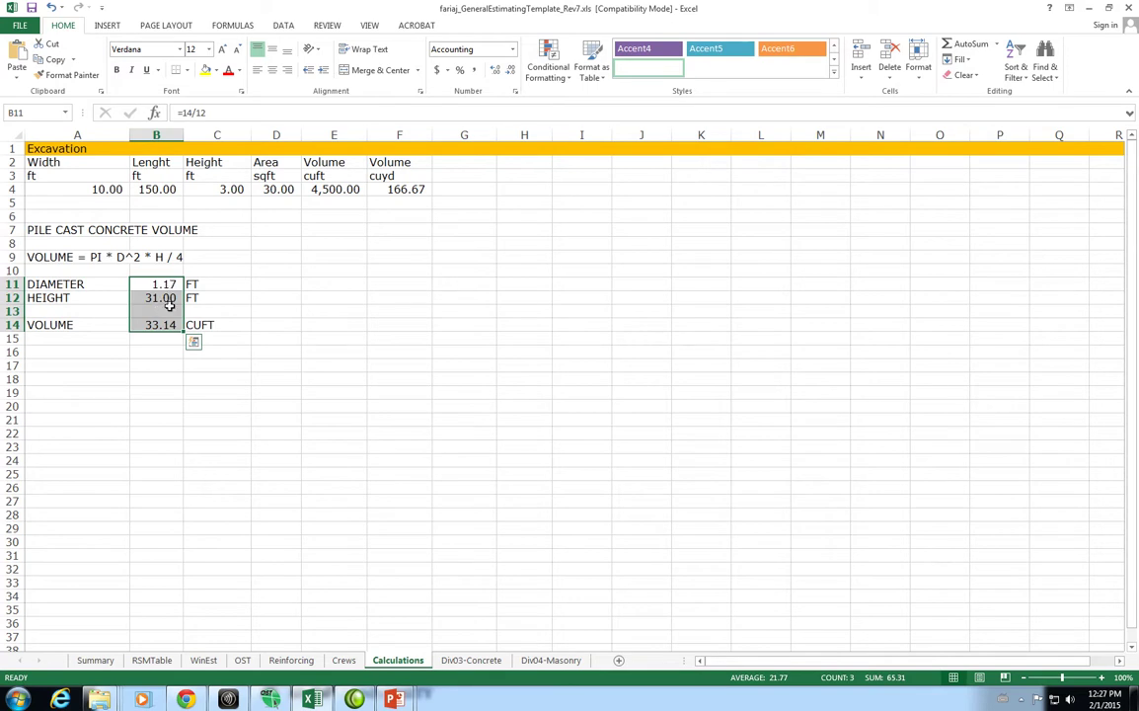
{"action": "left_click", "coordinate": [159, 341]}
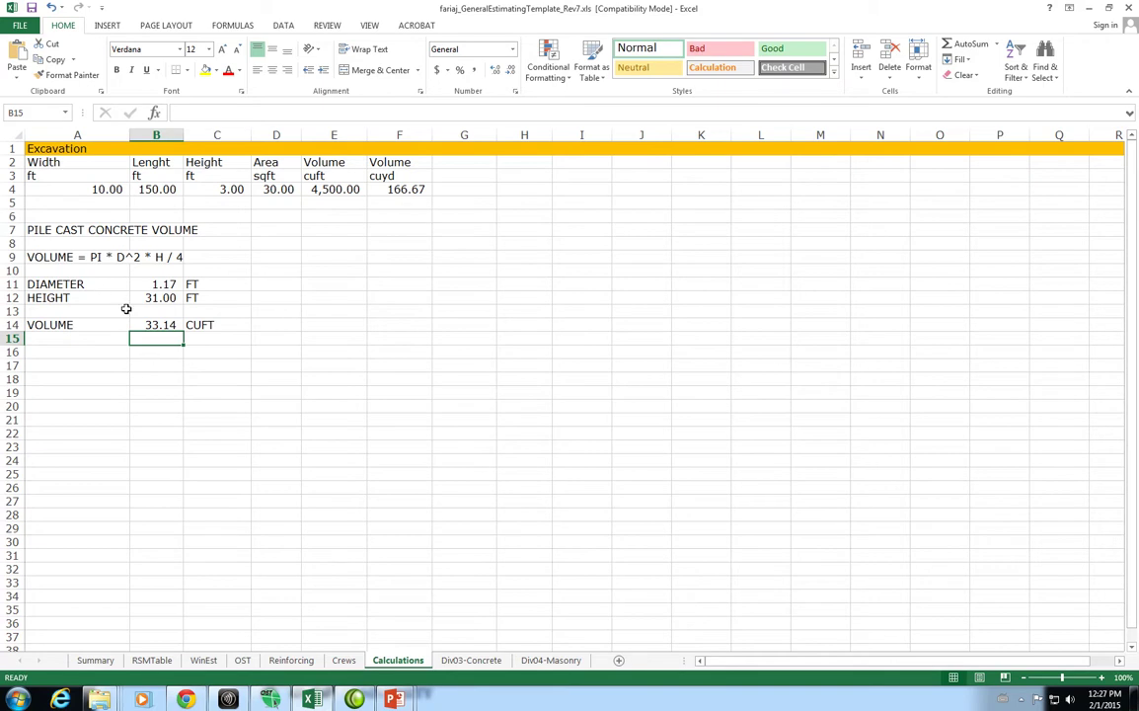
- Fill the whole PILE CAST CONCRETE VOLUME heading row 7 with yellow
{"action": "left_click", "coordinate": [14, 229]}
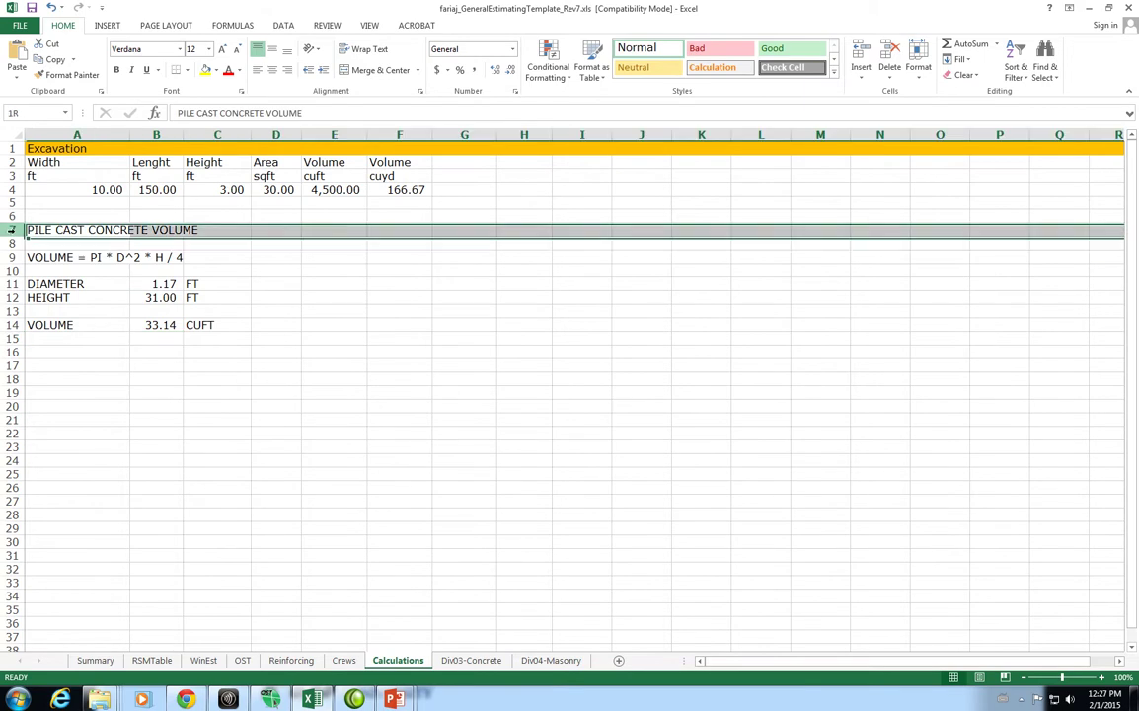
{"action": "left_click", "coordinate": [206, 70]}
{"action": "left_click", "coordinate": [120, 353]}
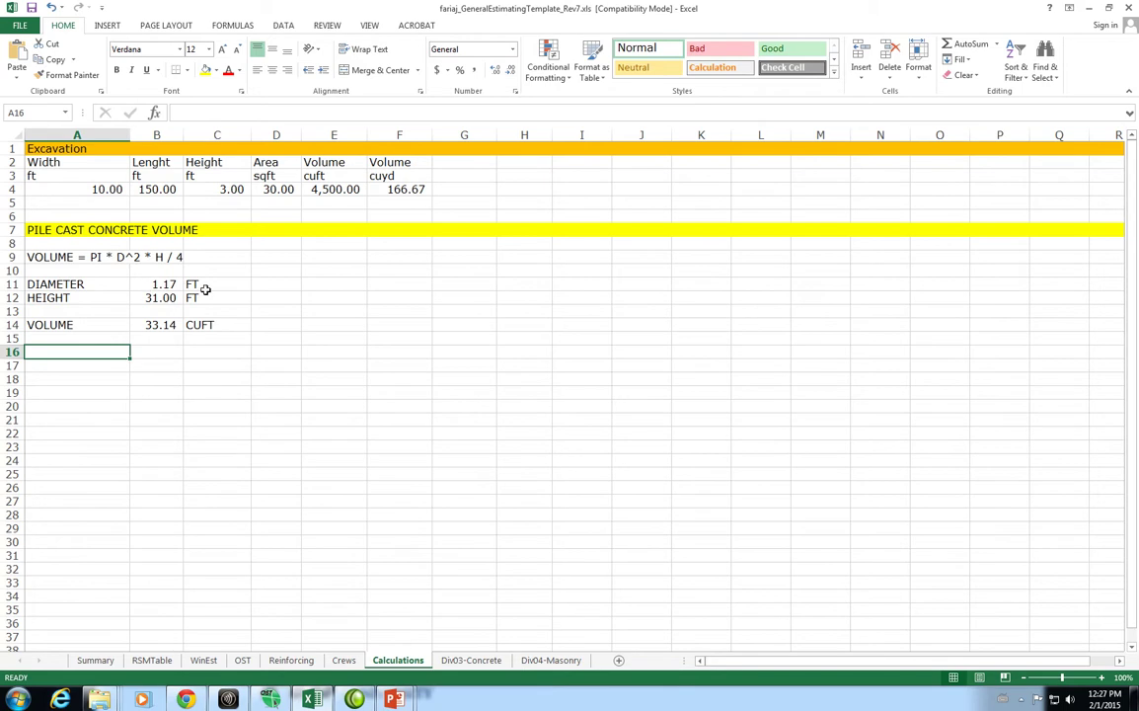
{"action": "left_click", "coordinate": [164, 283]}
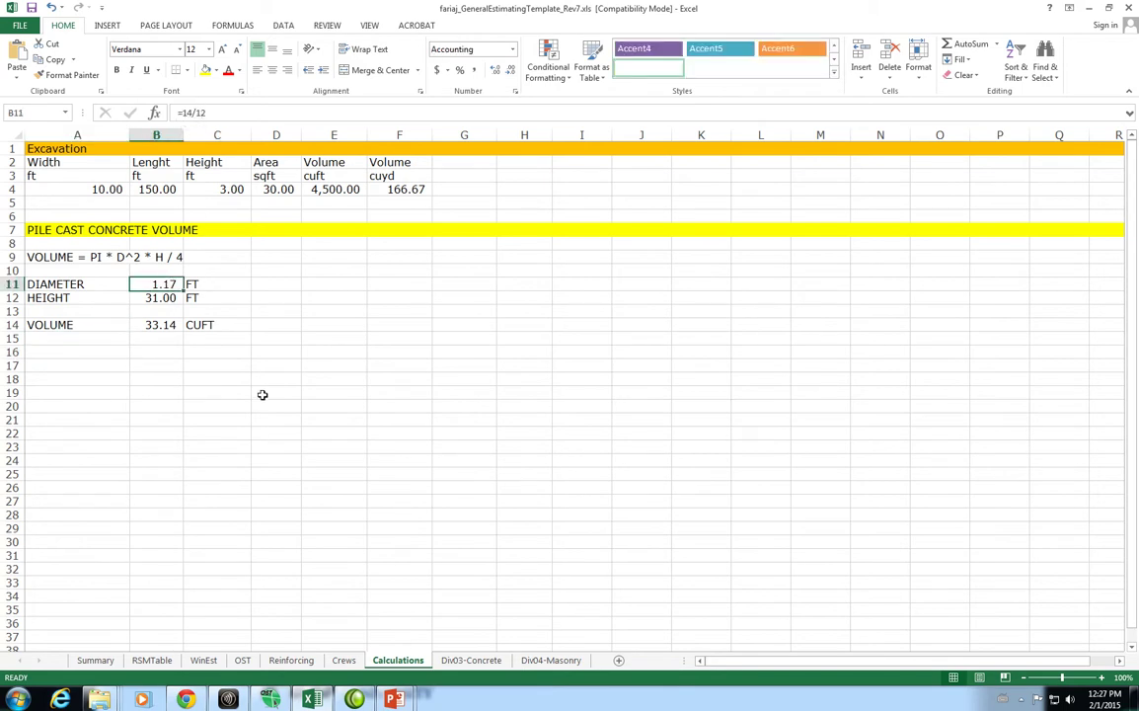
{"action": "left_click", "coordinate": [158, 324]}
{"action": "left_click", "coordinate": [158, 297]}
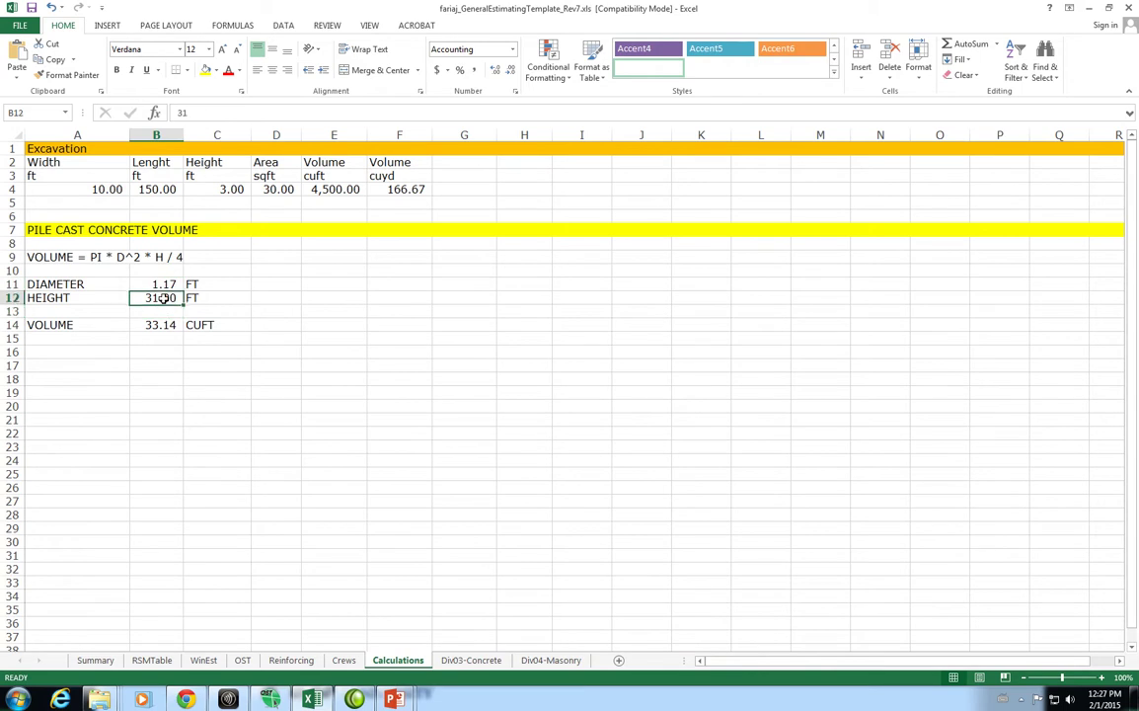
{"action": "left_click", "coordinate": [162, 327]}
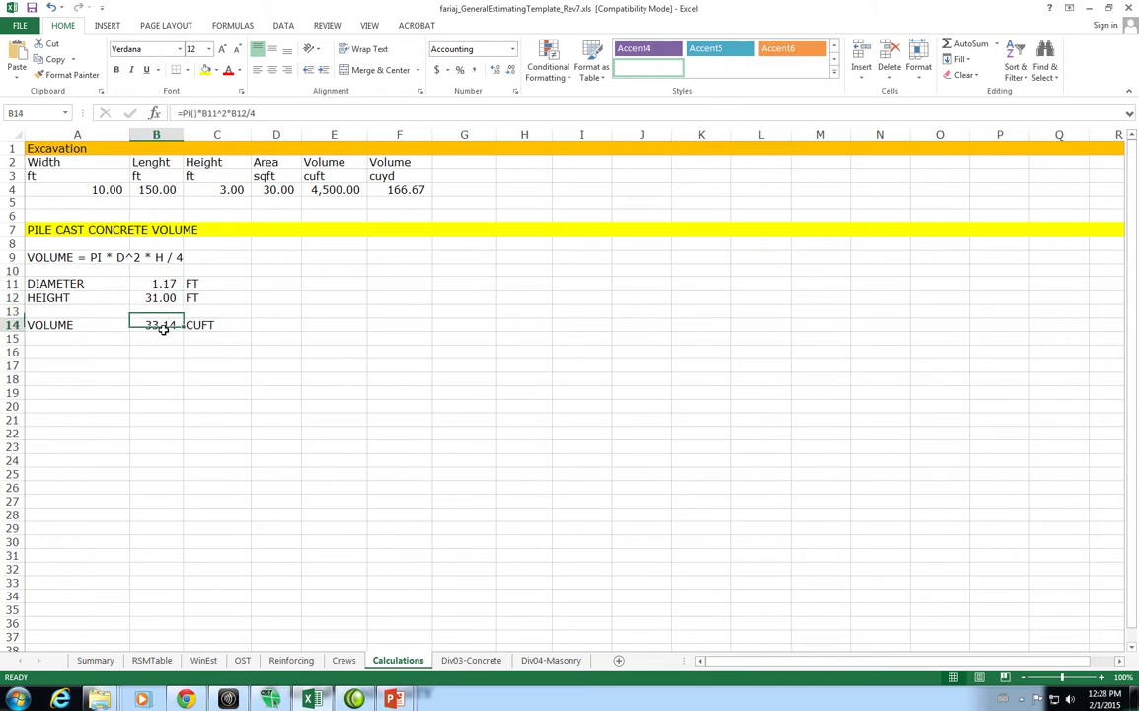
{"action": "left_click", "coordinate": [67, 352]}
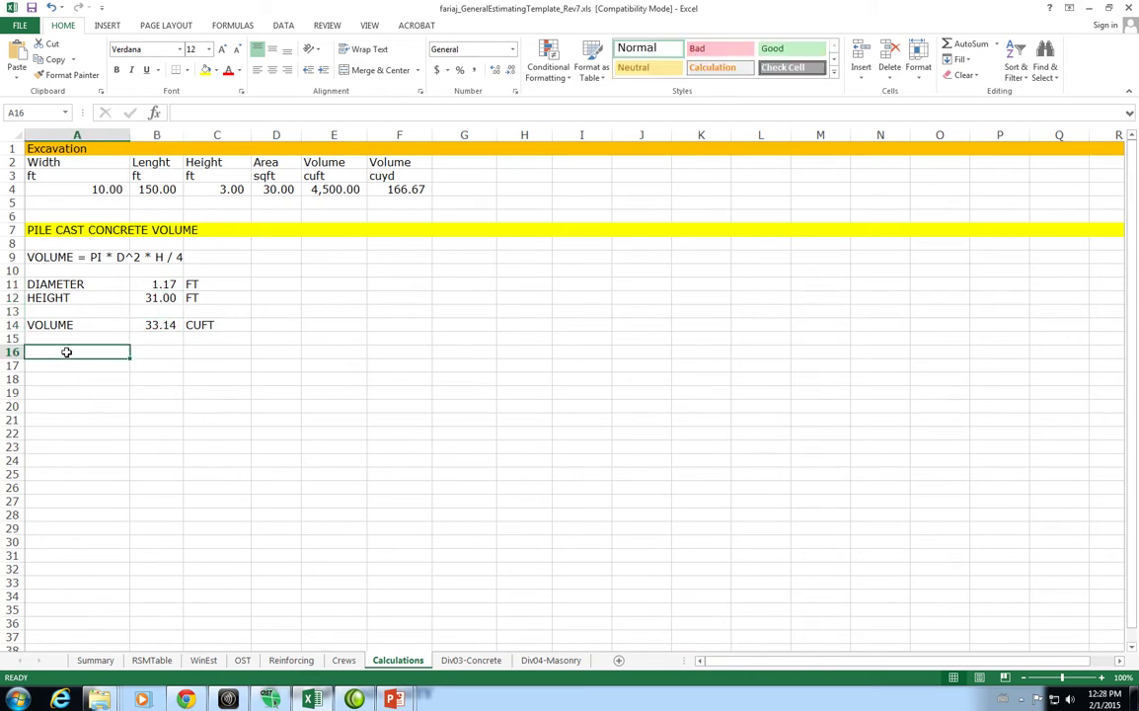